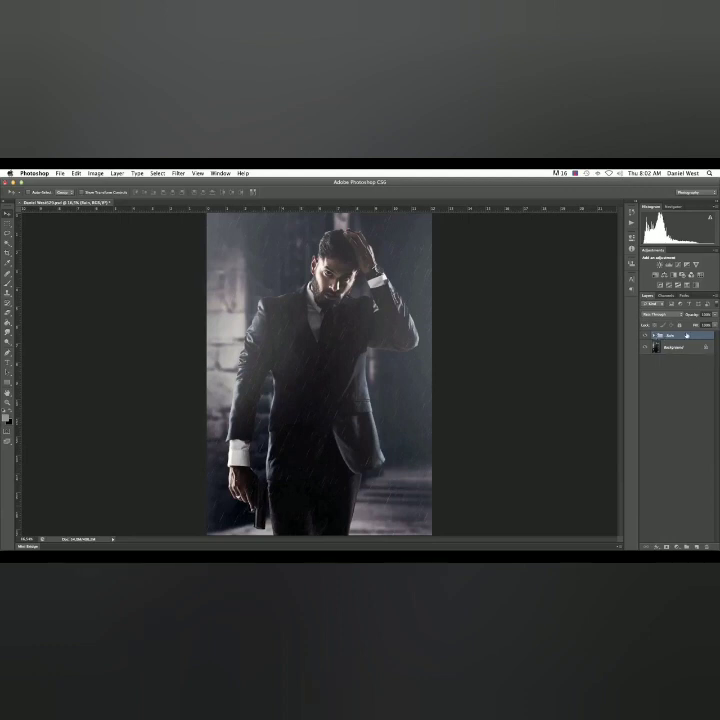
Hide the existing Rain group and create a new layer named Rain with no colour label, Normal mode and 100% opacity.
left_click(646, 337)
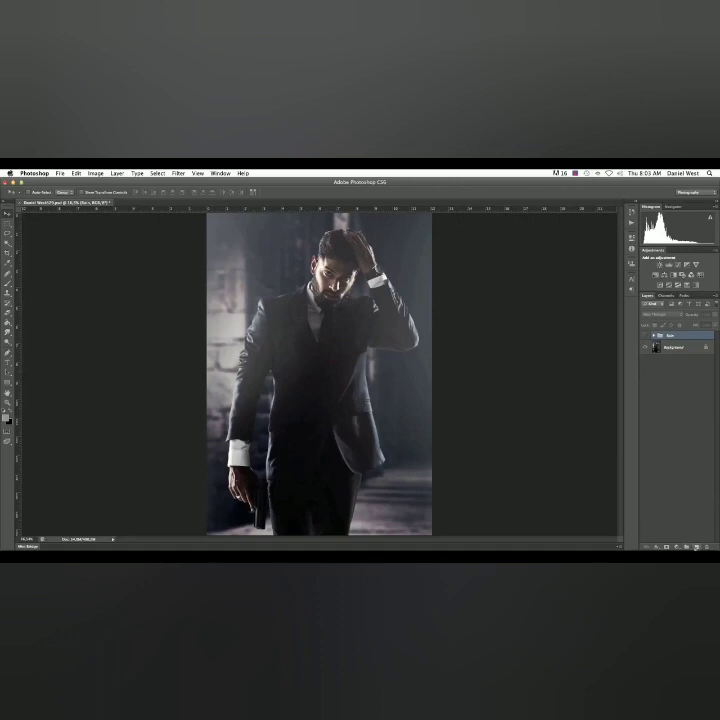
key("super+shift+n")
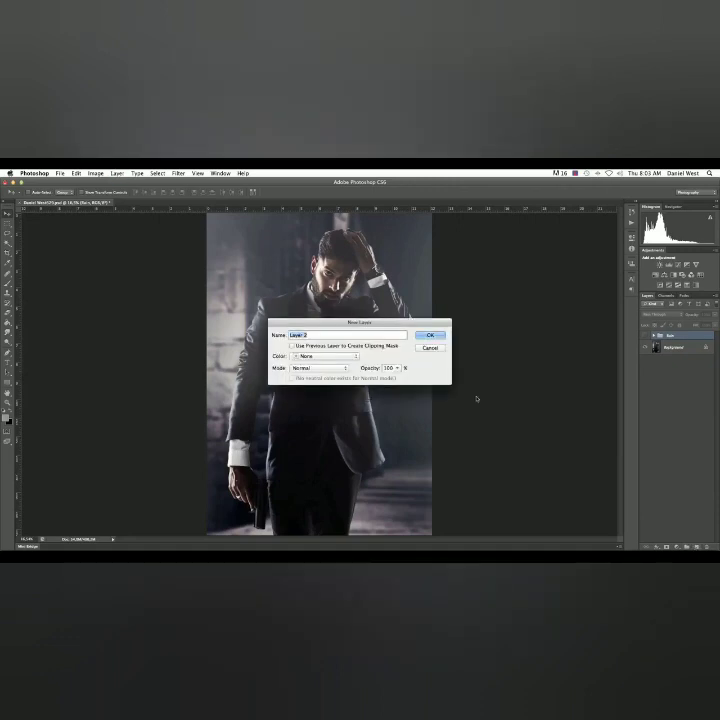
type("Rain")
left_click(316, 358)
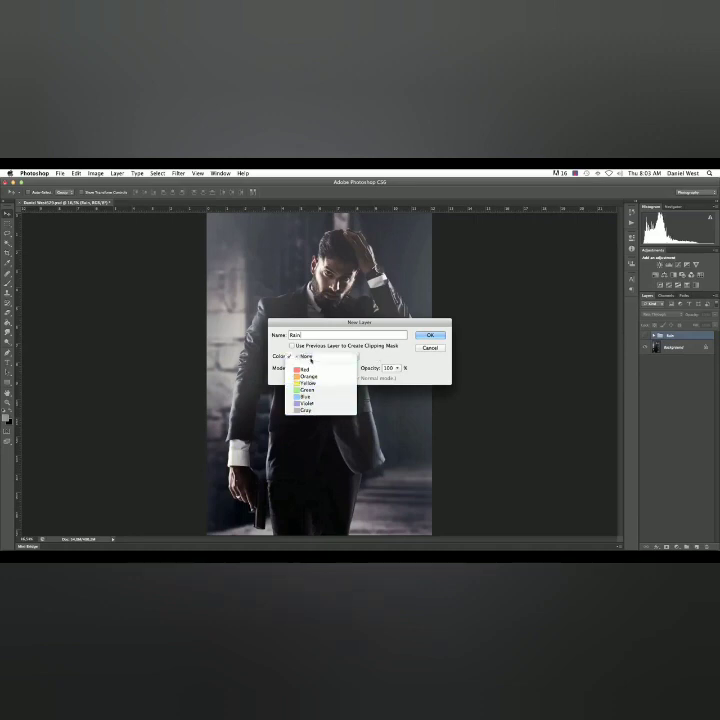
left_click(309, 358)
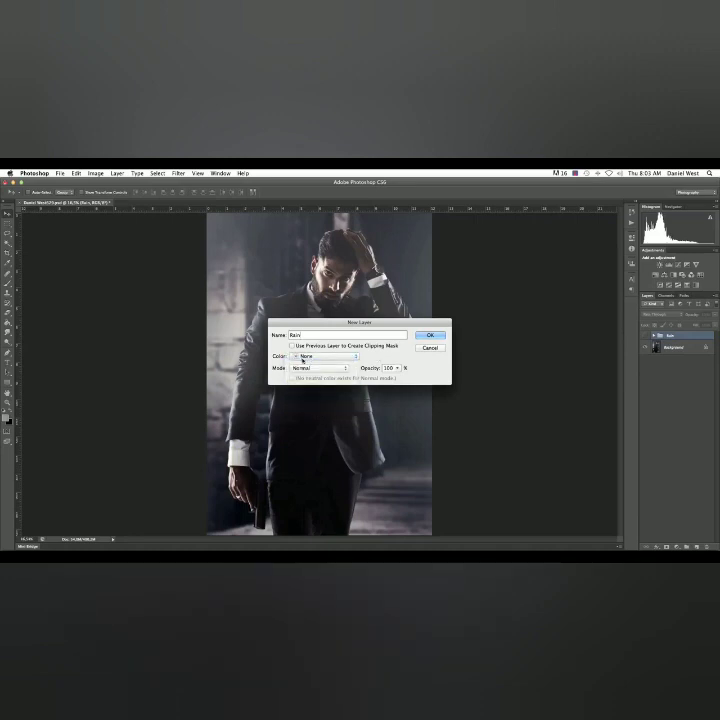
left_click(300, 368)
left_click(305, 368)
left_click(437, 337)
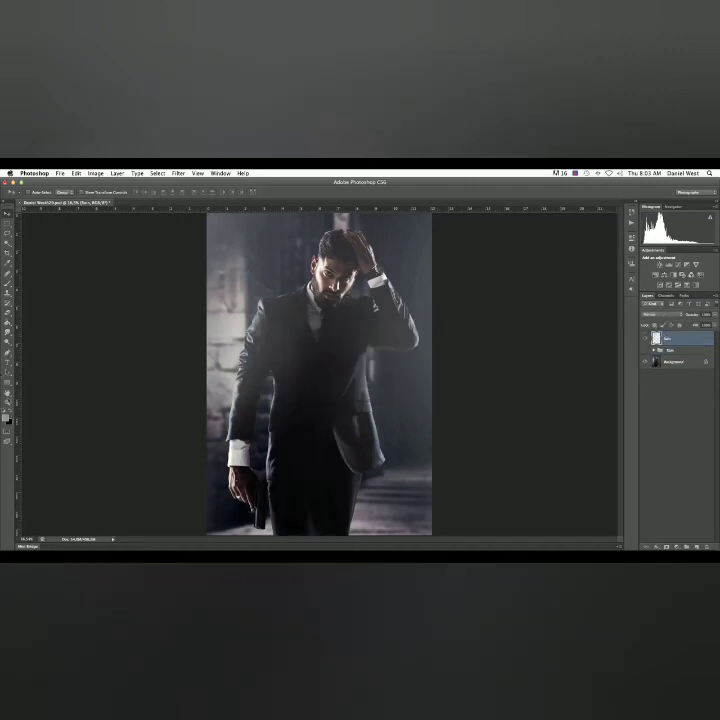
Set the foreground colour to 50% grey and fill the new Rain layer with it using the Paint Bucket.
left_click(6, 416)
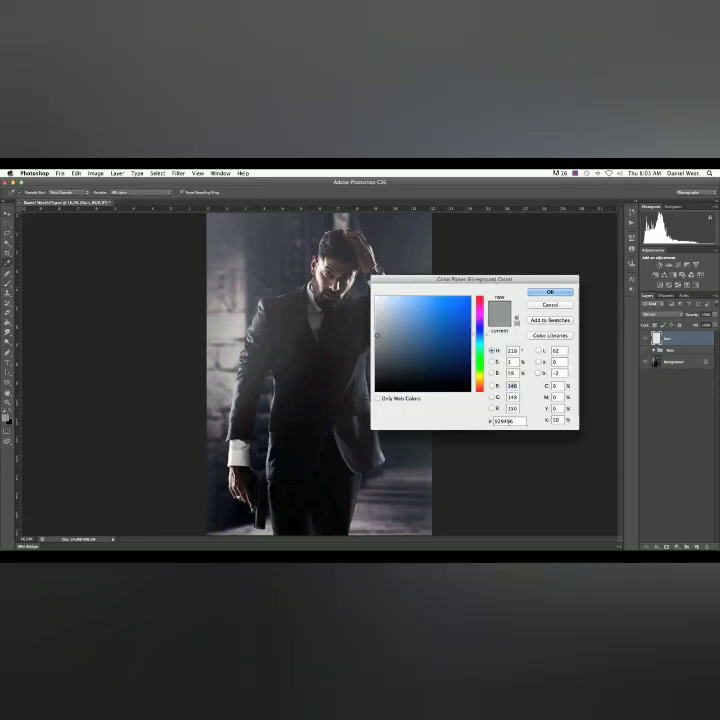
left_click_drag(561, 420, 519, 420)
type("10")
left_click_drag(557, 420, 469, 420)
left_click(550, 292)
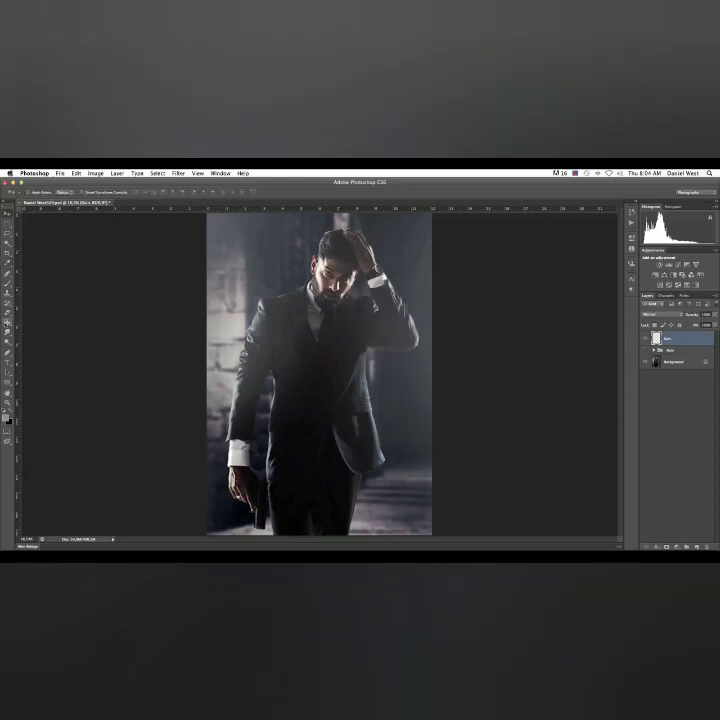
left_click(7, 322)
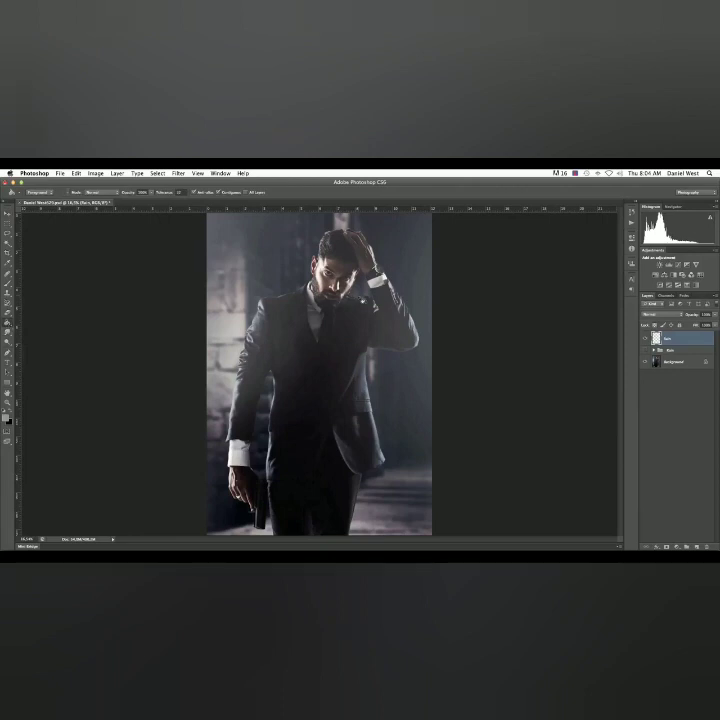
left_click(358, 299)
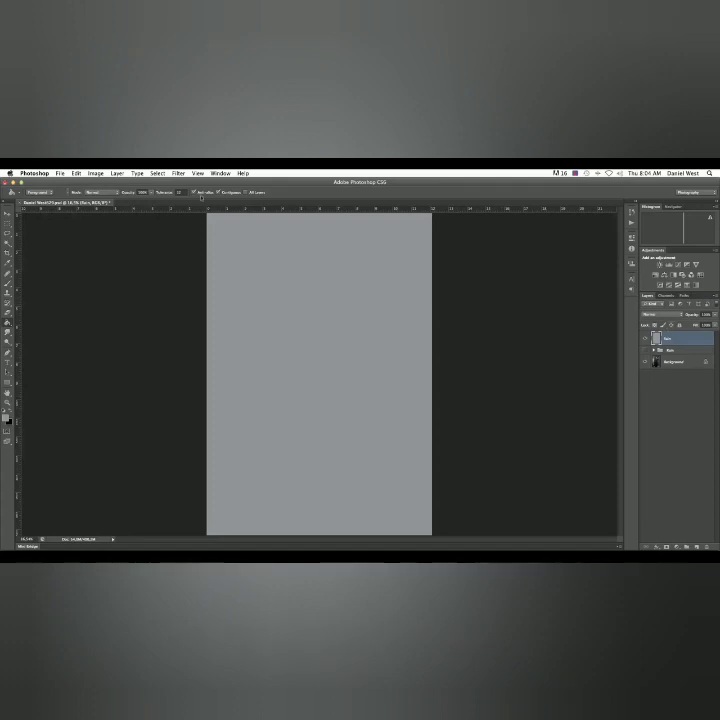
Start the Add Noise filter on the Rain layer with Gaussian distribution and the amount lowered to 0.10%.
left_click(178, 173)
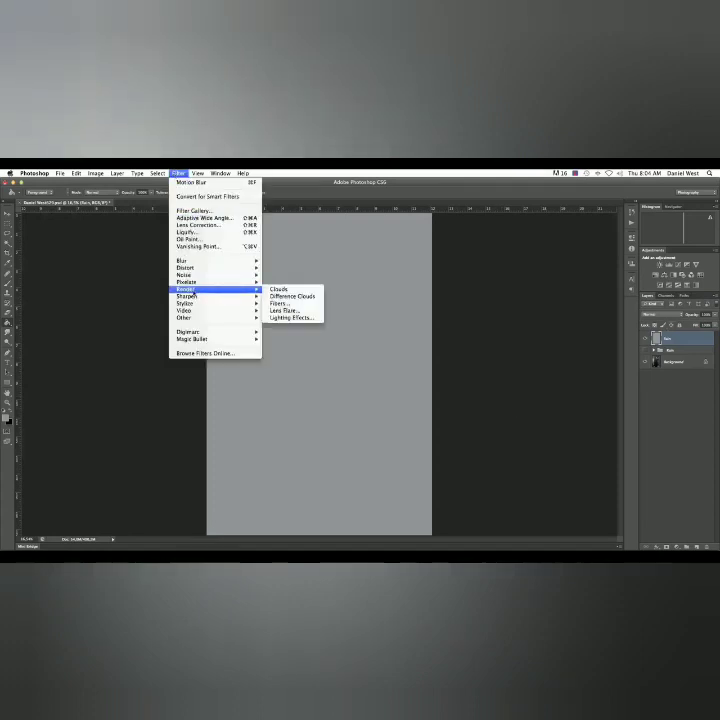
mouse_move(194, 275)
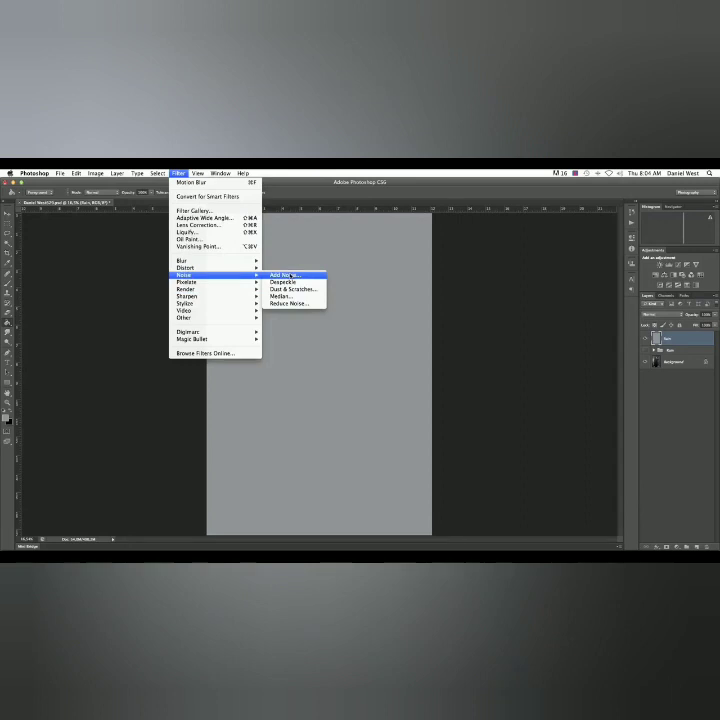
left_click(284, 275)
left_click_drag(327, 388, 300, 389)
left_click(308, 404)
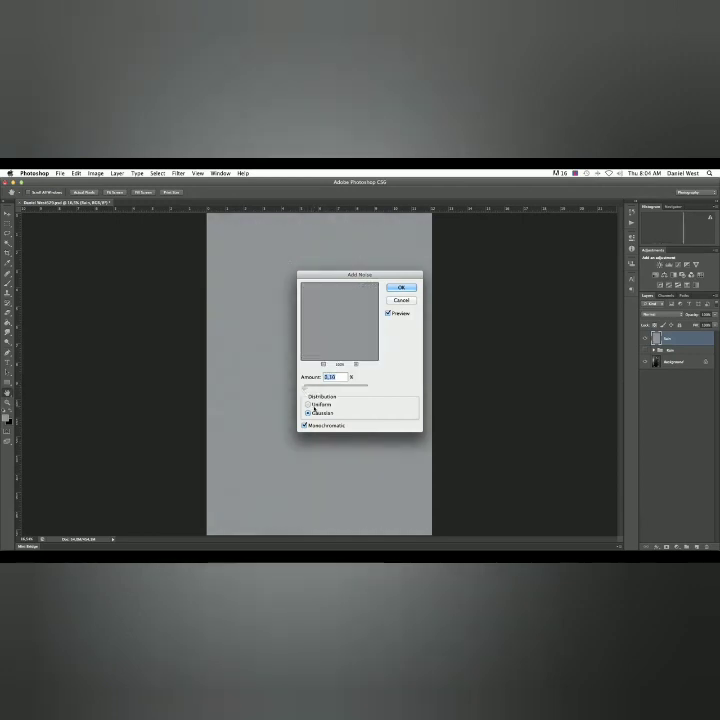
left_click(309, 413)
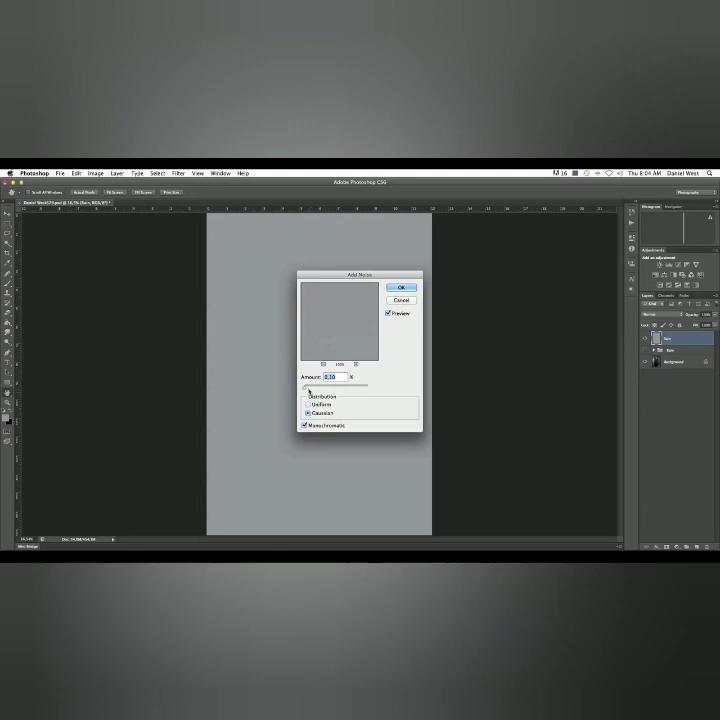
Raise the noise amount to 178.88%, compare the distribution and colour options, and apply it as monochromatic Gaussian noise.
left_click_drag(305, 387, 324, 389)
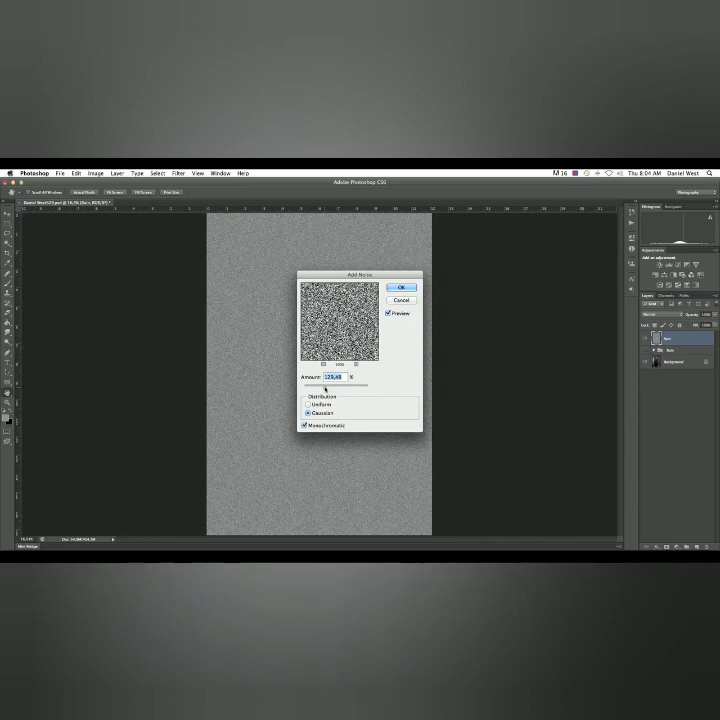
left_click(320, 404)
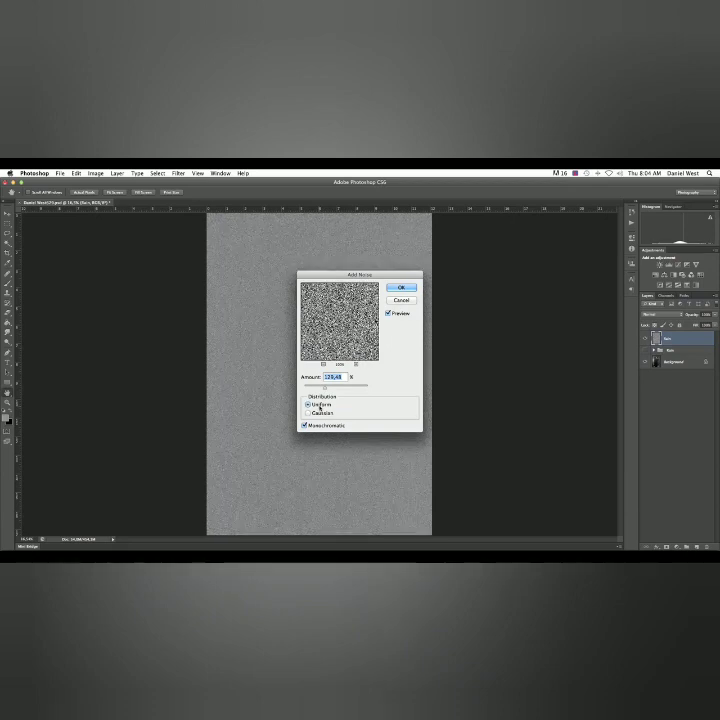
left_click(318, 412)
left_click_drag(324, 388, 332, 389)
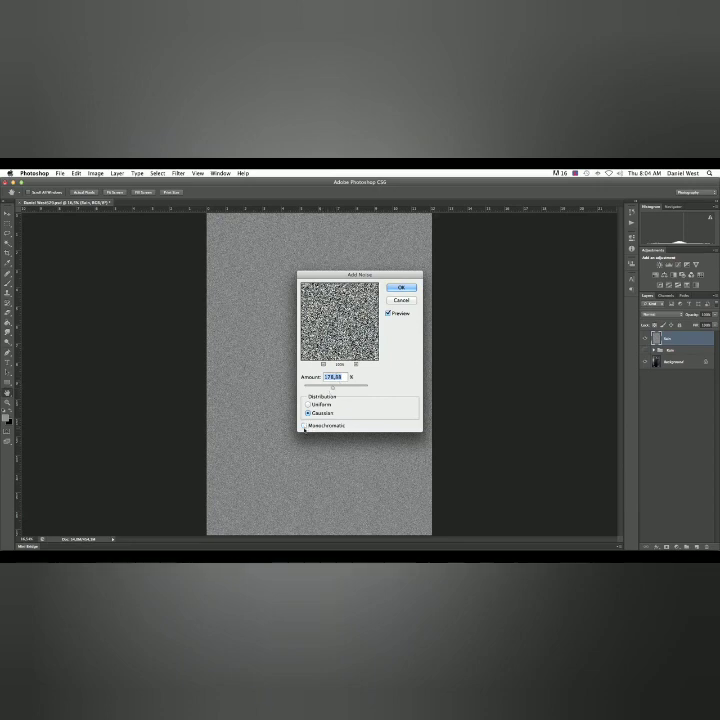
left_click(304, 426)
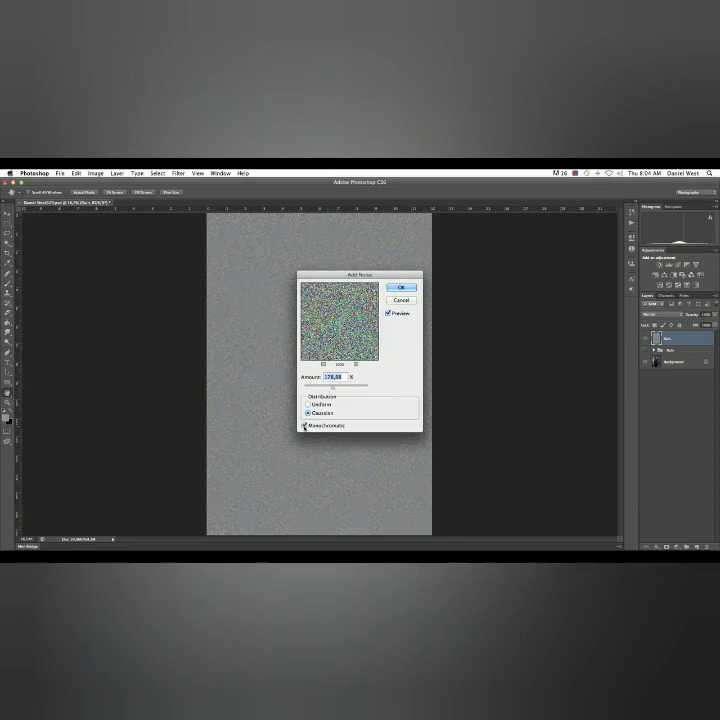
left_click(304, 426)
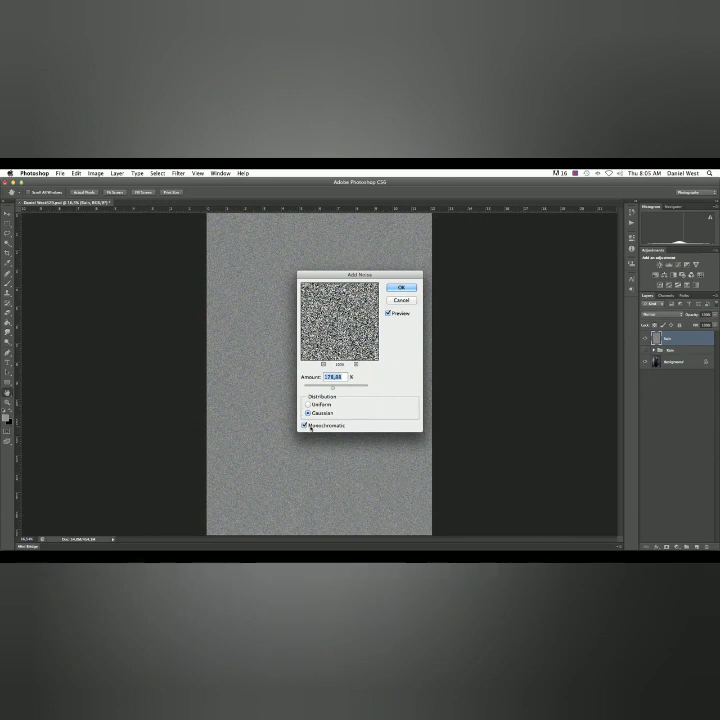
left_click(403, 288)
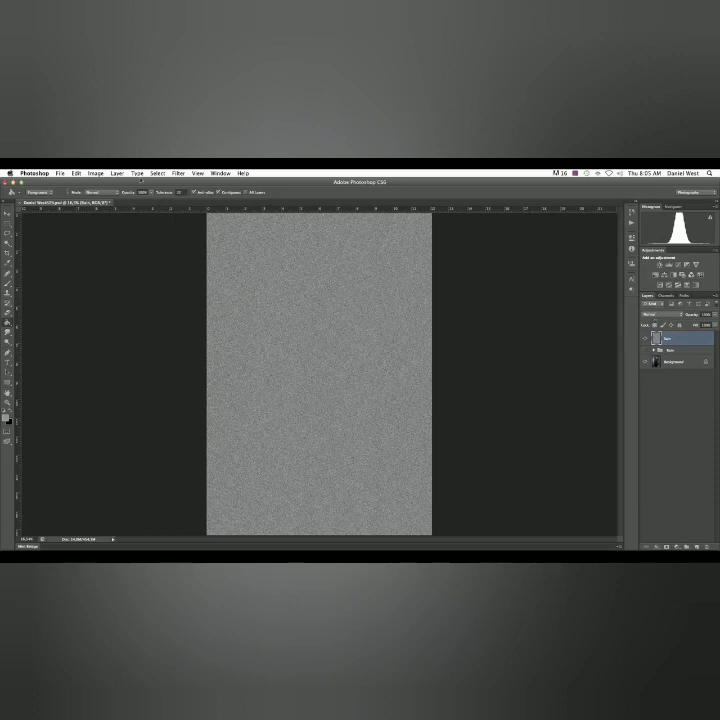
Start a Motion Blur on the noisy Rain layer and try angles of 45, 90, 0 and 55 degrees.
left_click(178, 173)
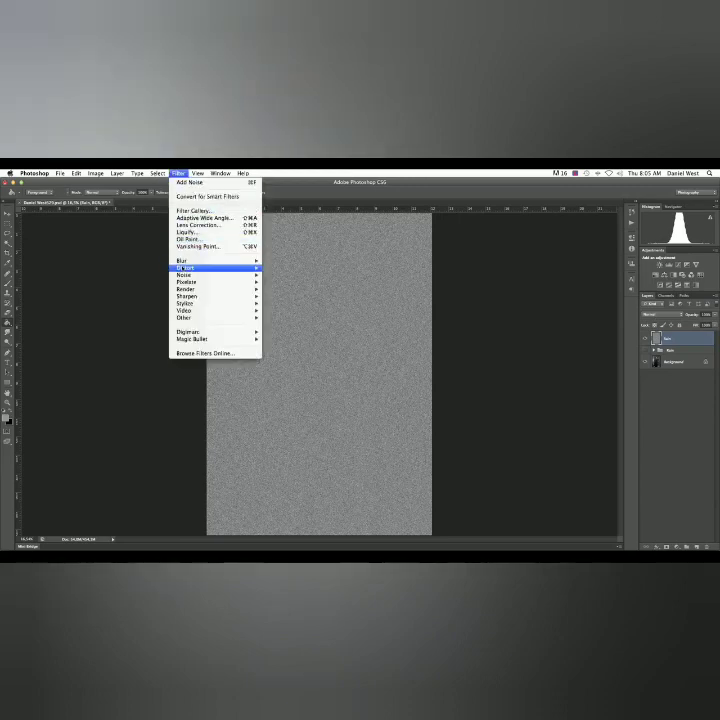
mouse_move(184, 261)
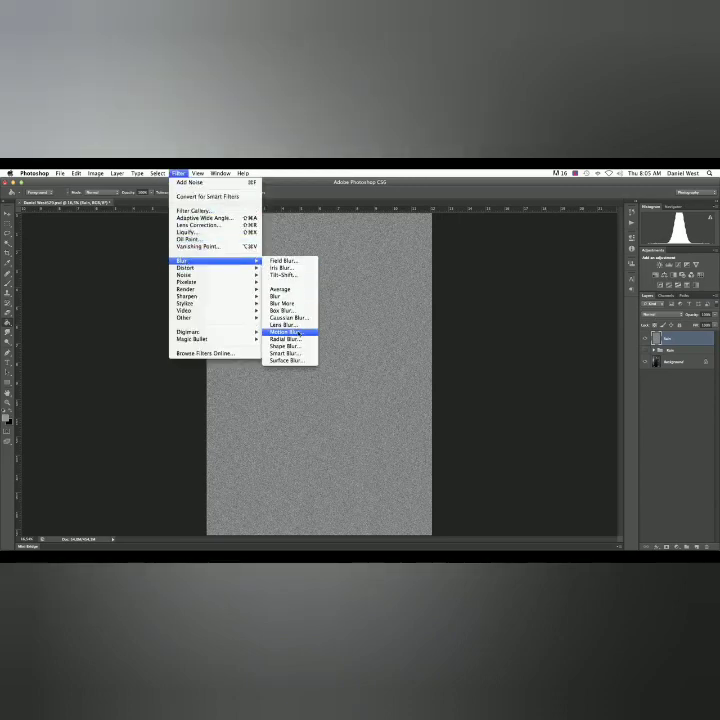
left_click(286, 332)
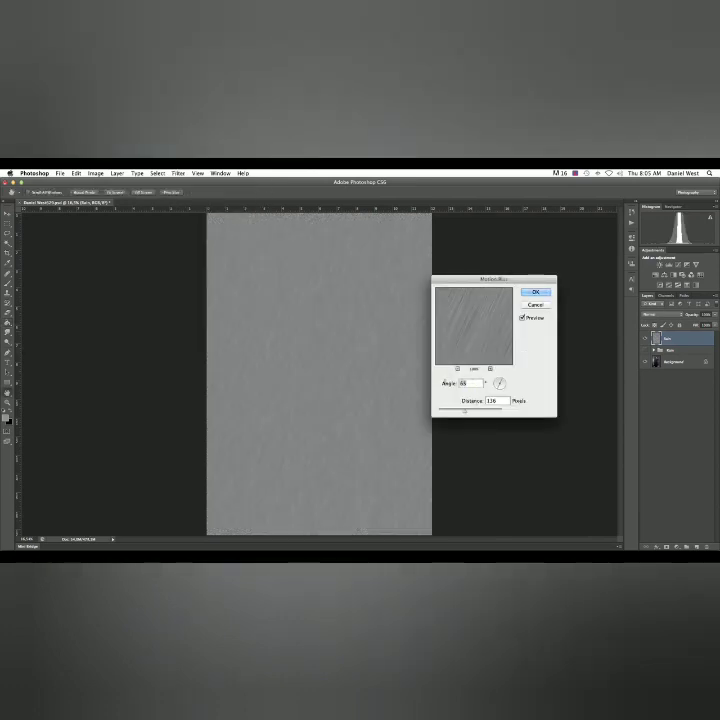
type("45")
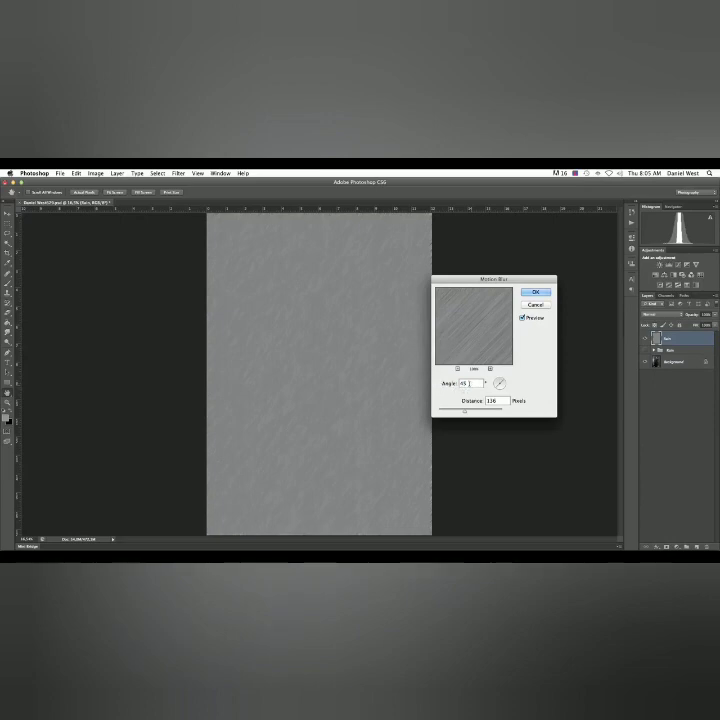
left_click_drag(470, 383, 444, 385)
left_click_drag(444, 385, 455, 385)
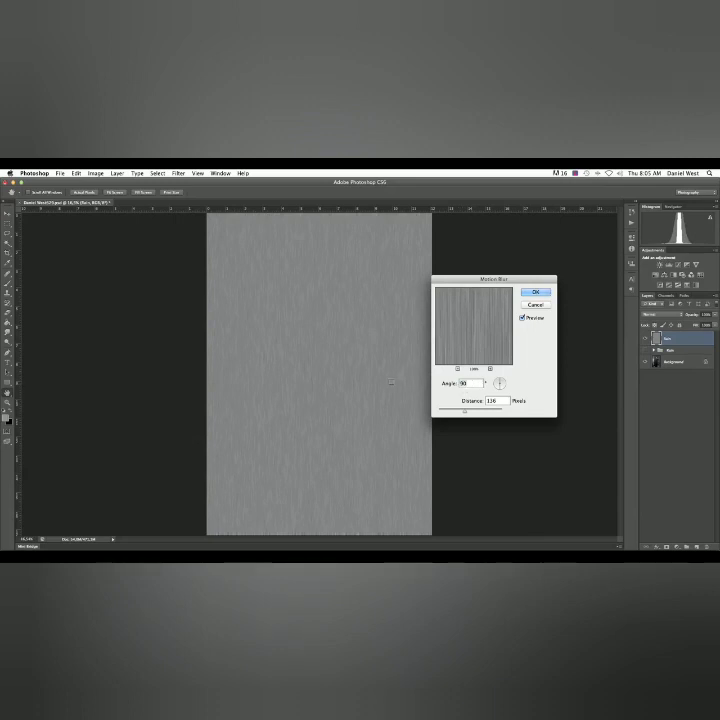
left_click_drag(447, 385, 425, 385)
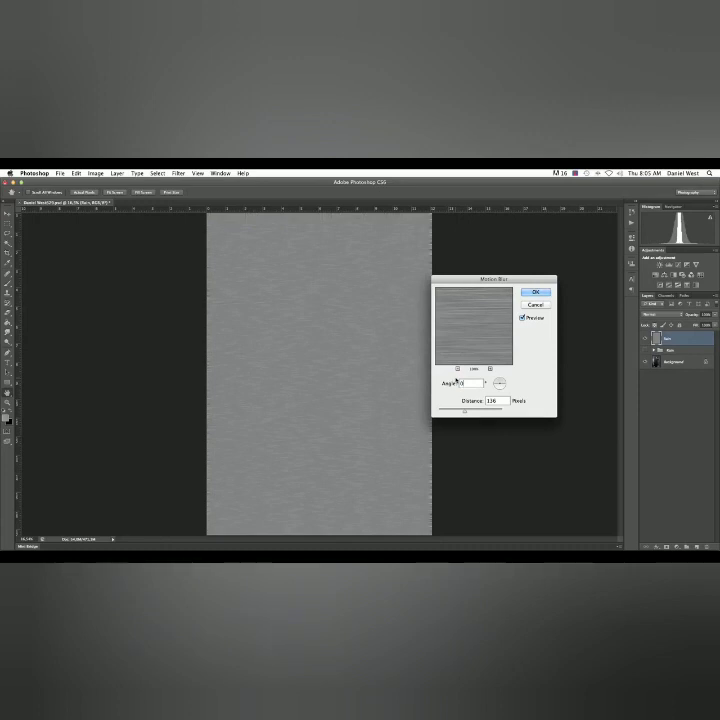
type("55")
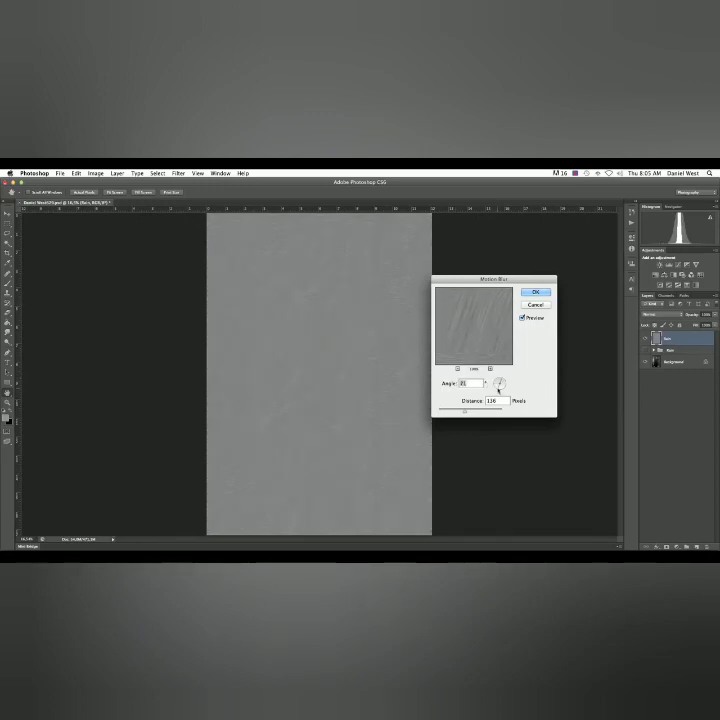
Rotate the Motion Blur direction through different slants and set the angle to 69 degrees.
left_click(498, 390)
left_click_drag(498, 390, 490, 371)
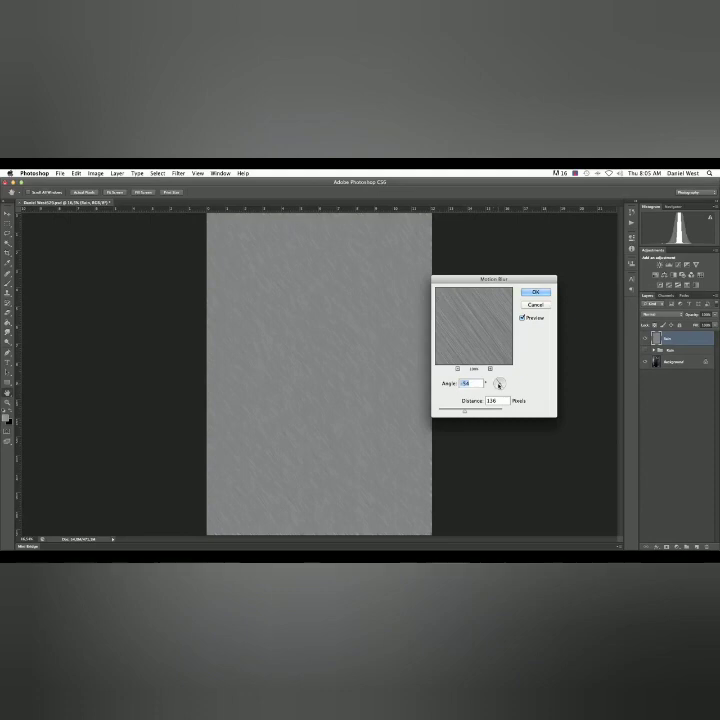
left_click_drag(499, 383, 500, 384)
left_click(500, 382)
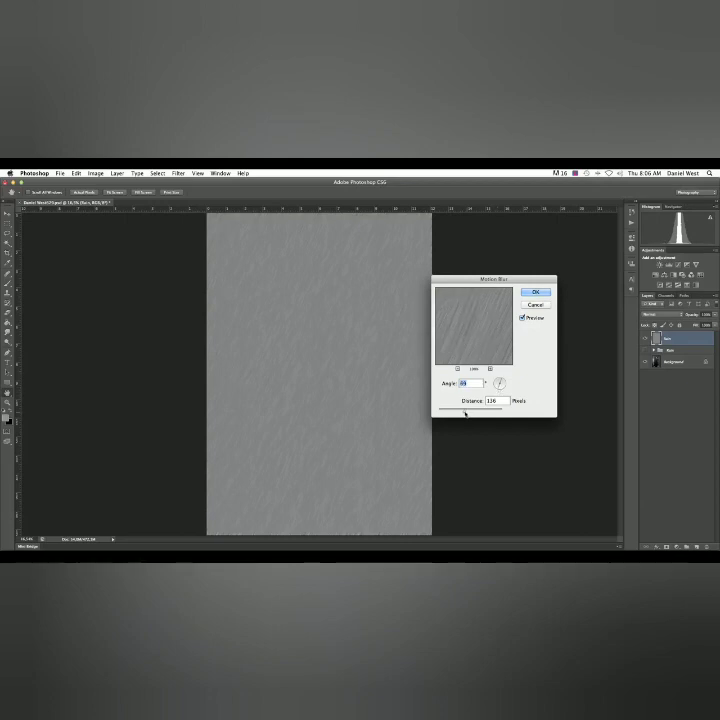
Reduce the Motion Blur distance to 1 pixel and zoom the filter preview in and back out.
left_click_drag(464, 411, 438, 413)
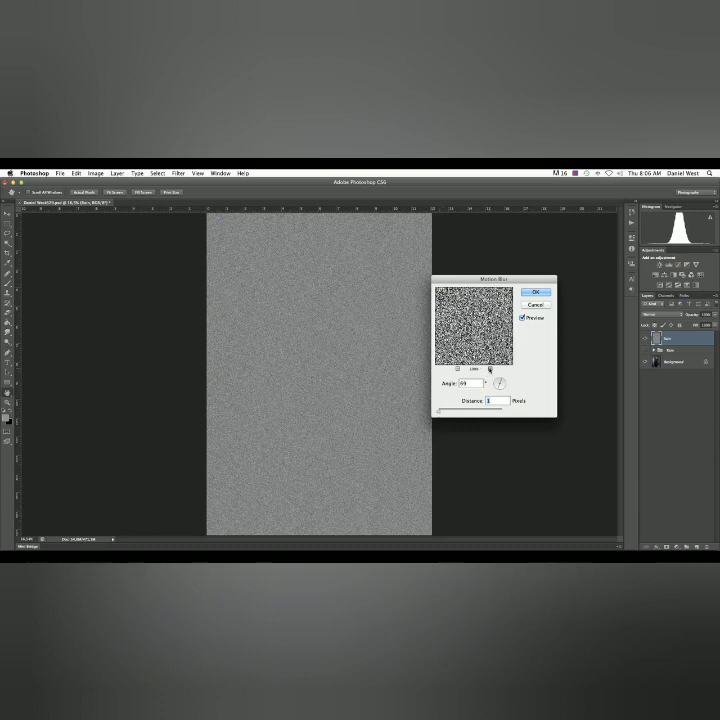
left_click(490, 369)
left_click(457, 369)
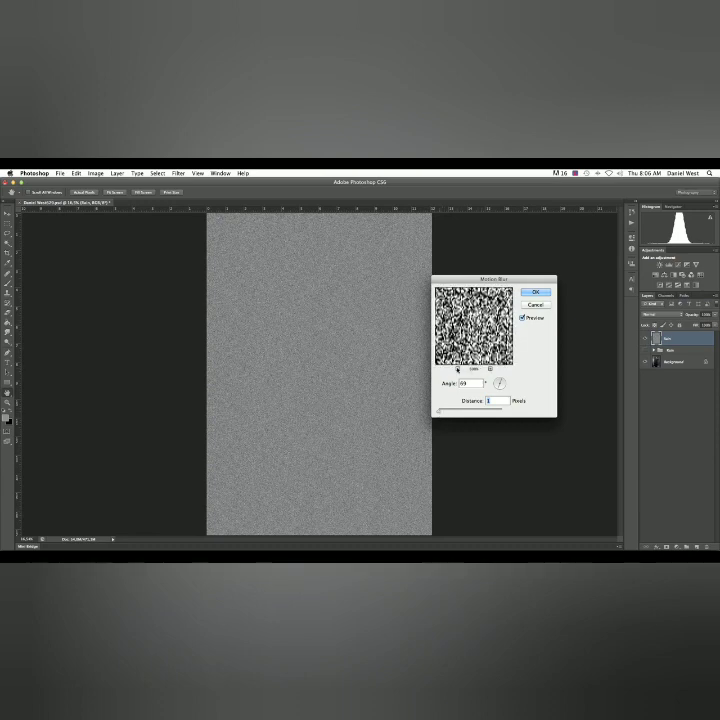
left_click(457, 369)
left_click(457, 369)
left_click(457, 369)
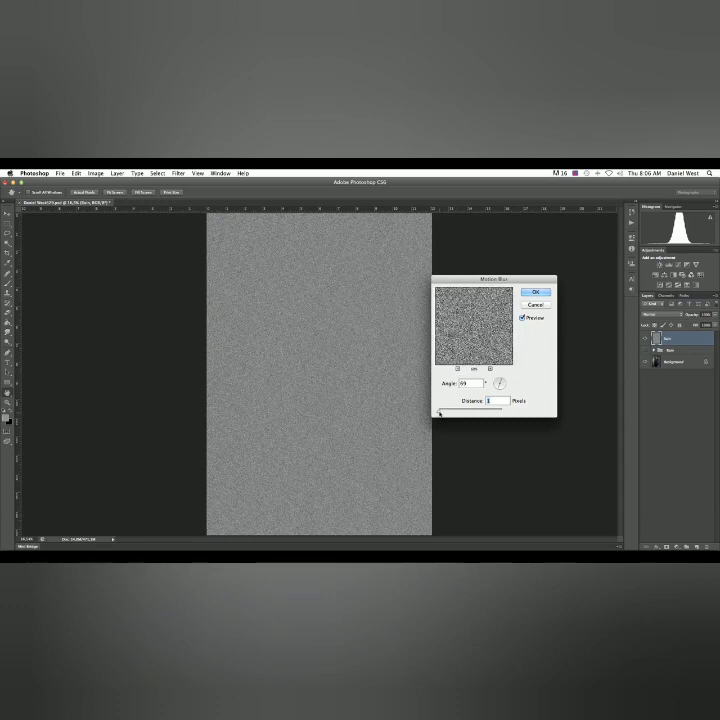
Set the Motion Blur distance to 144 pixels and apply the filter to the Rain layer.
left_click_drag(439, 413, 466, 414)
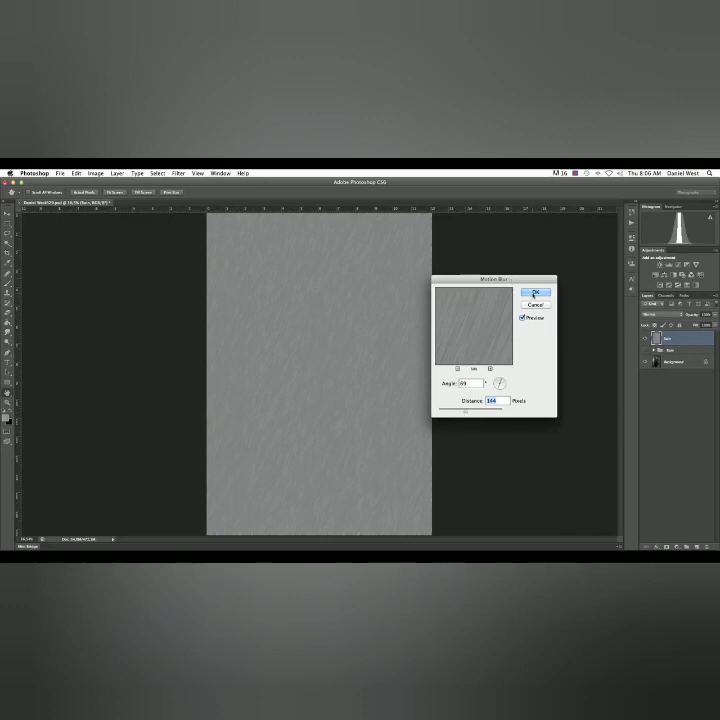
left_click(535, 292)
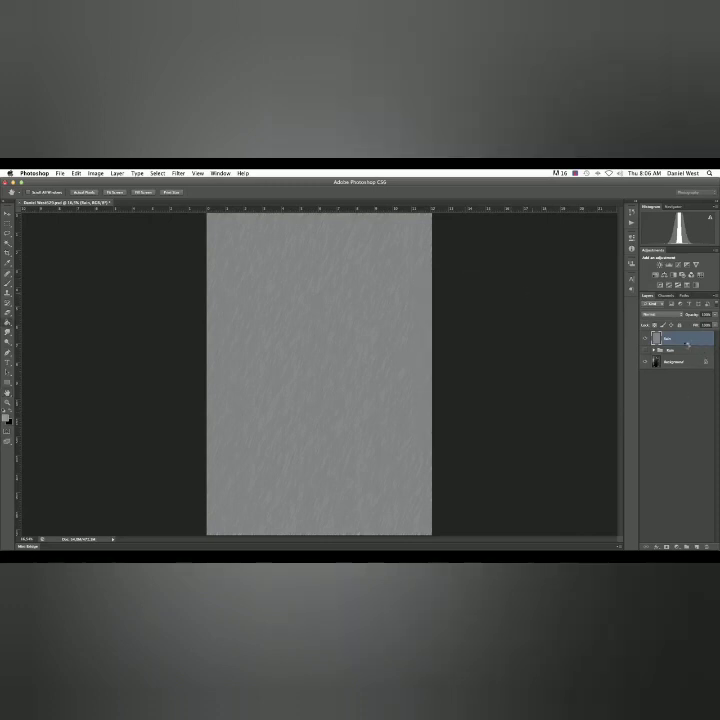
key("g")
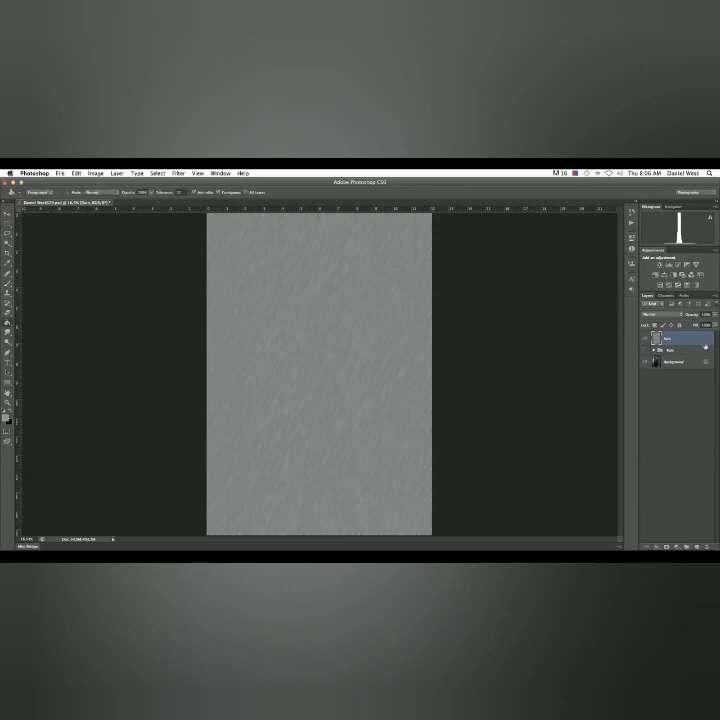
Set the blending mode of the blurred Rain layer to Screen.
left_click(672, 316)
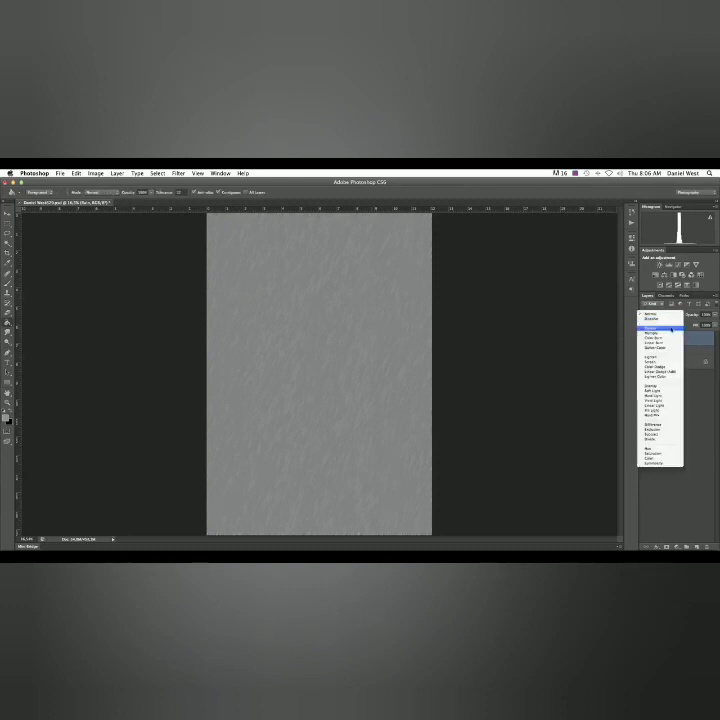
left_click(703, 344)
left_click(670, 316)
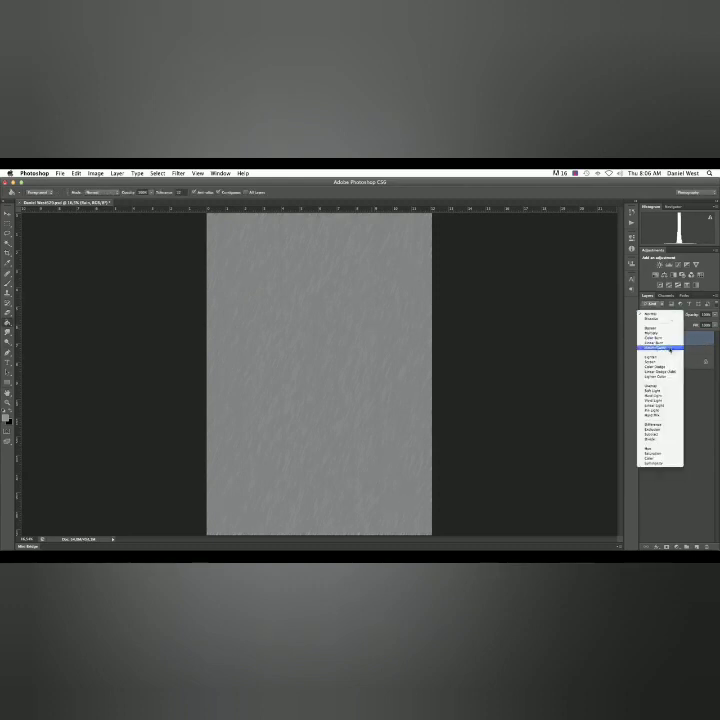
left_click(652, 361)
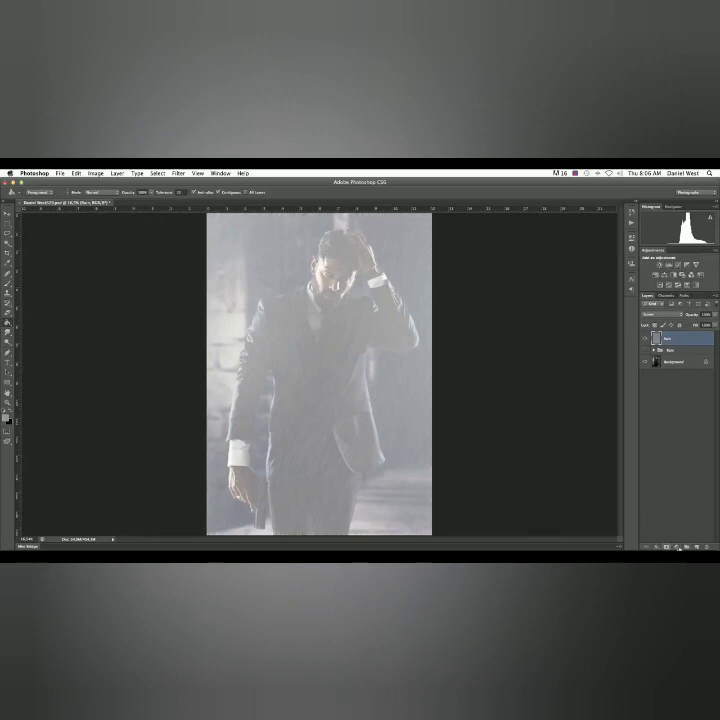
Add a Curves adjustment layer above the Rain layer and clip it to that layer.
left_click(668, 546)
left_click(682, 461)
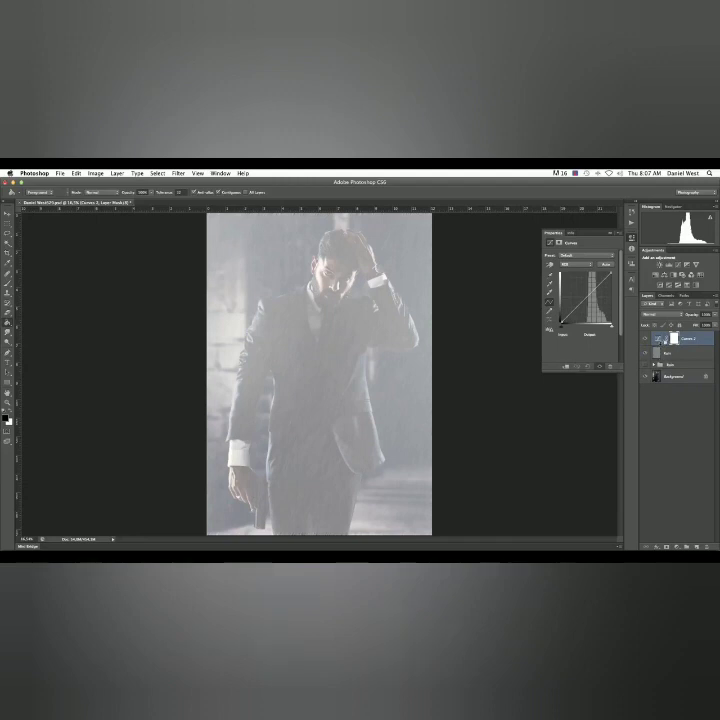
left_click(659, 345, "alt")
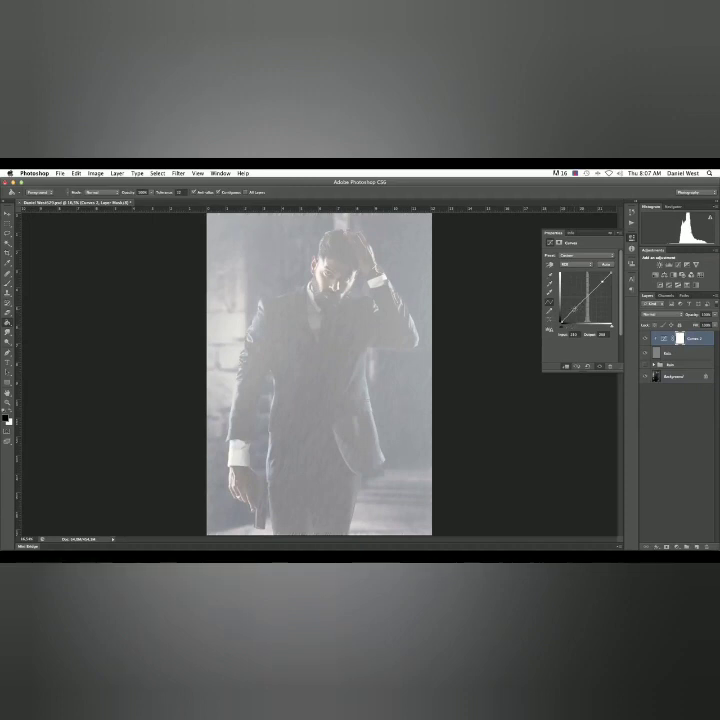
Shape the clipped curve into a steep S, pulling its shadow point down near mid-range to darken the grey and bring out the streaks.
left_click_drag(574, 309, 591, 316)
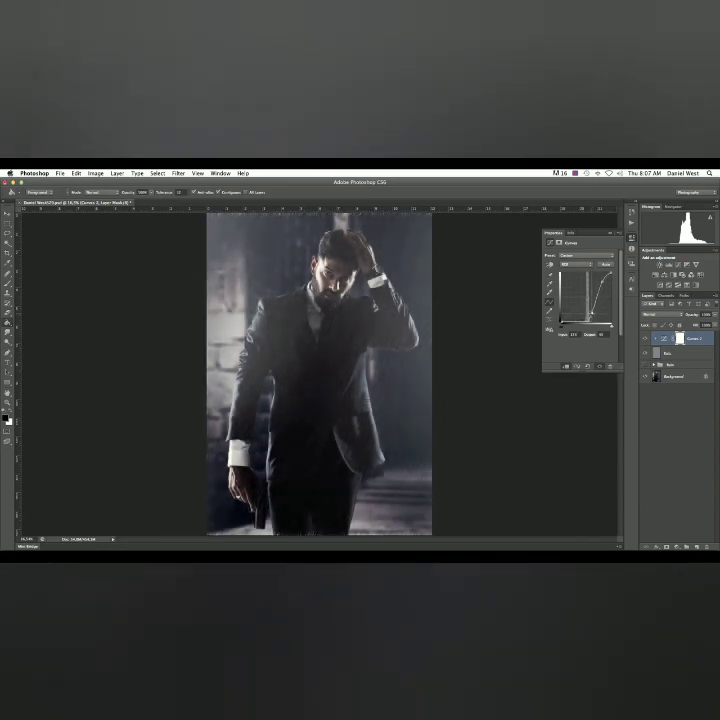
left_click_drag(591, 316, 590, 313)
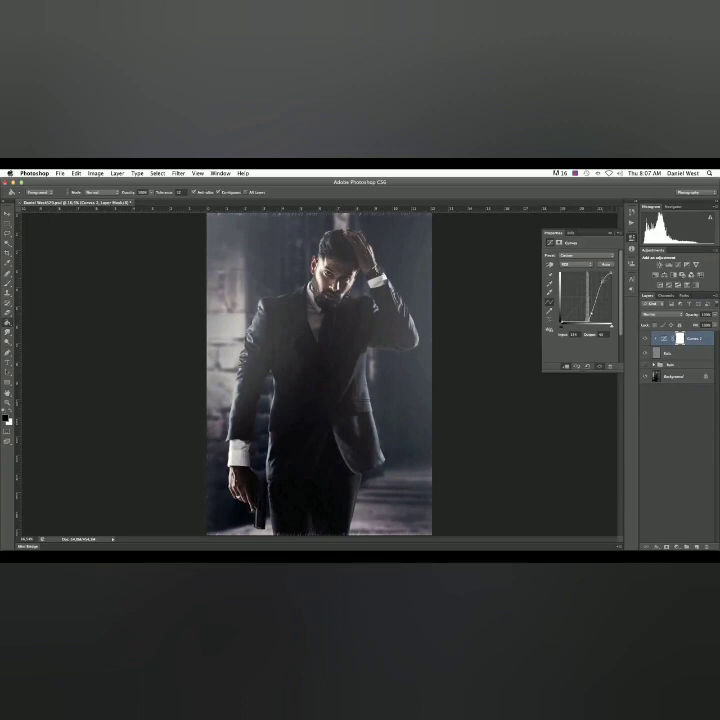
left_click_drag(603, 278, 590, 316)
left_click_drag(598, 288, 597, 289)
left_click(611, 233)
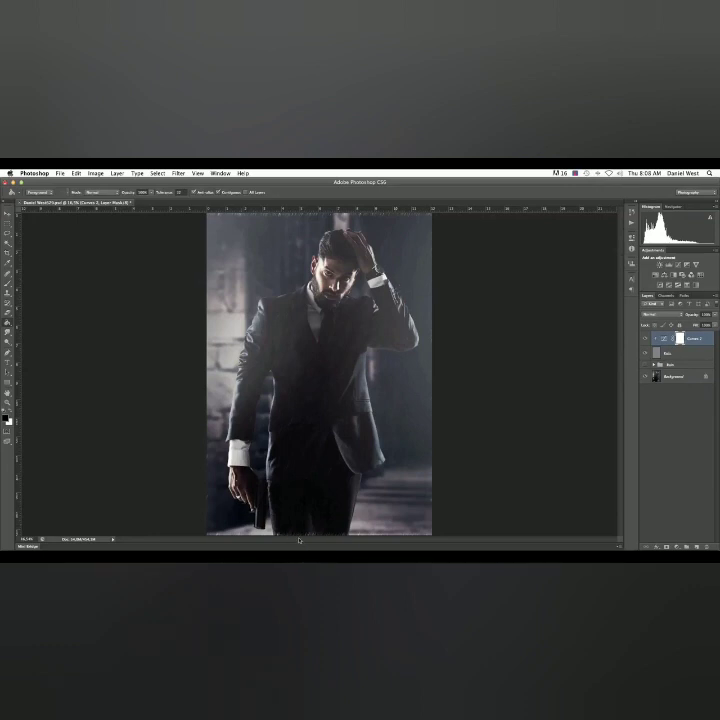
Enlarge the Rain layer from its centre to about twice its size with Free Transform, pushing the streaked edges outside the photo.
key("super+plus")
key("super+plus")
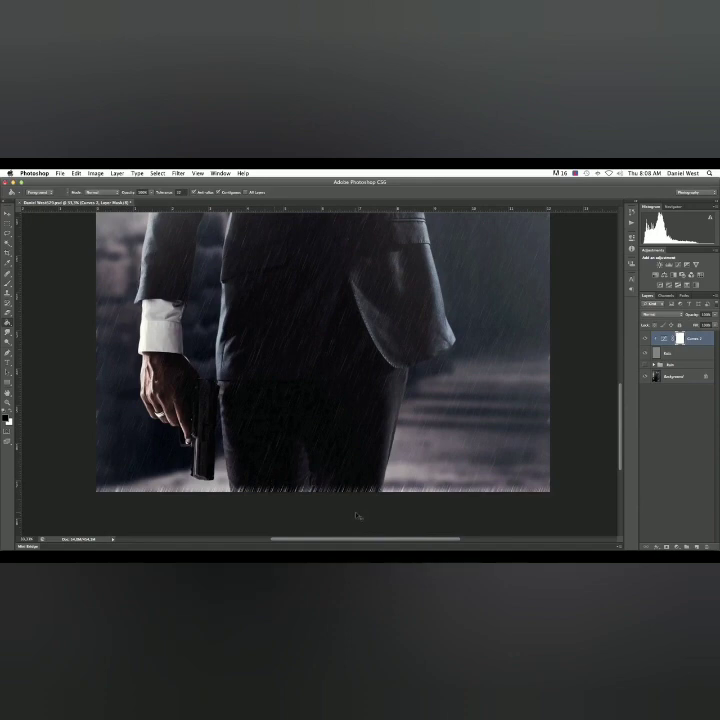
key("super+minus")
key("super+minus")
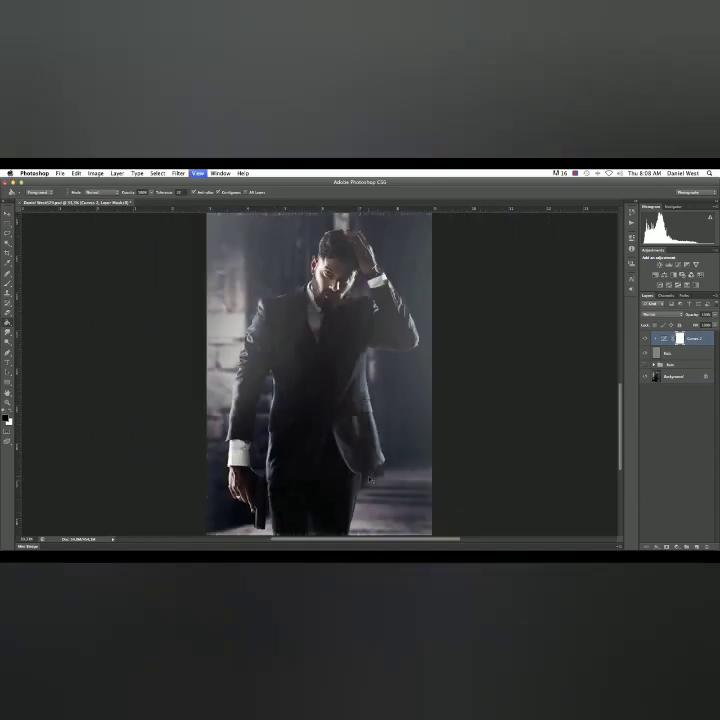
left_click(660, 354)
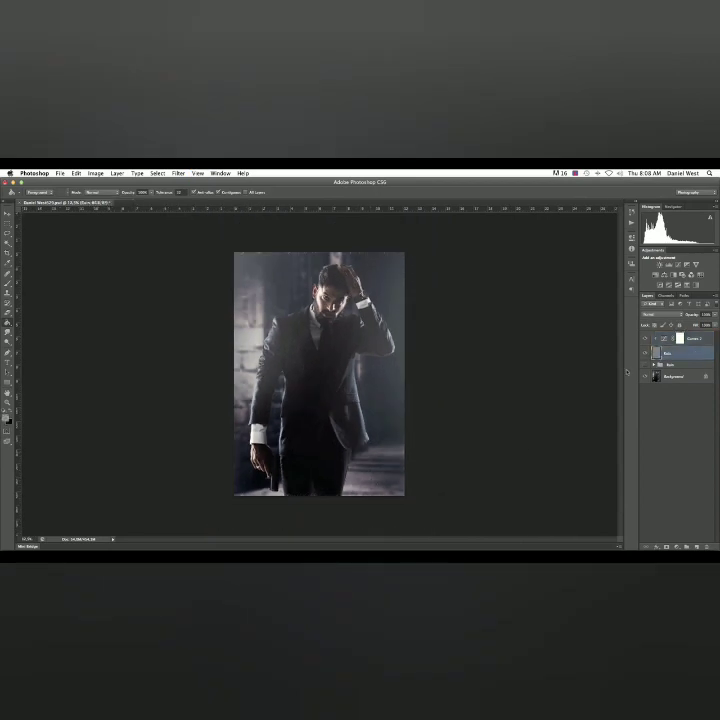
key("super+t")
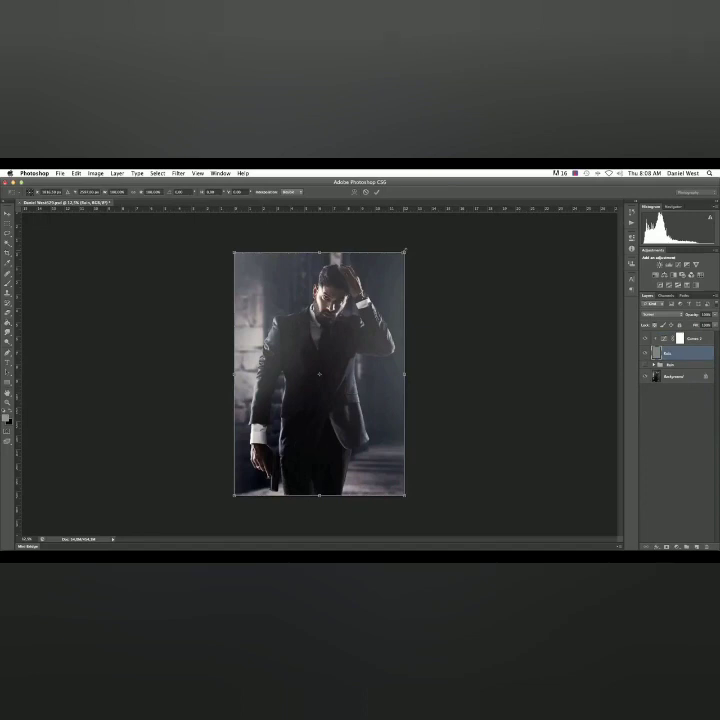
left_click_drag(404, 251, 580, 209)
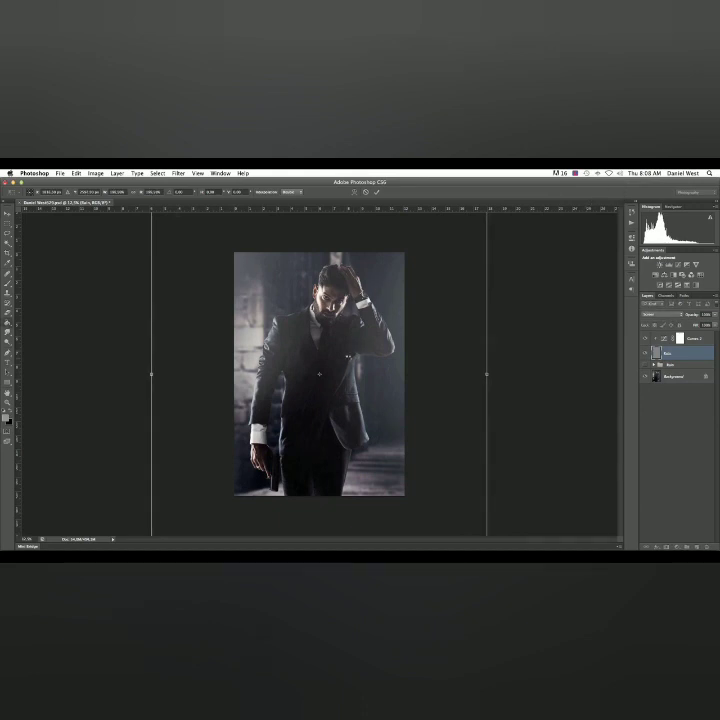
left_click(376, 191)
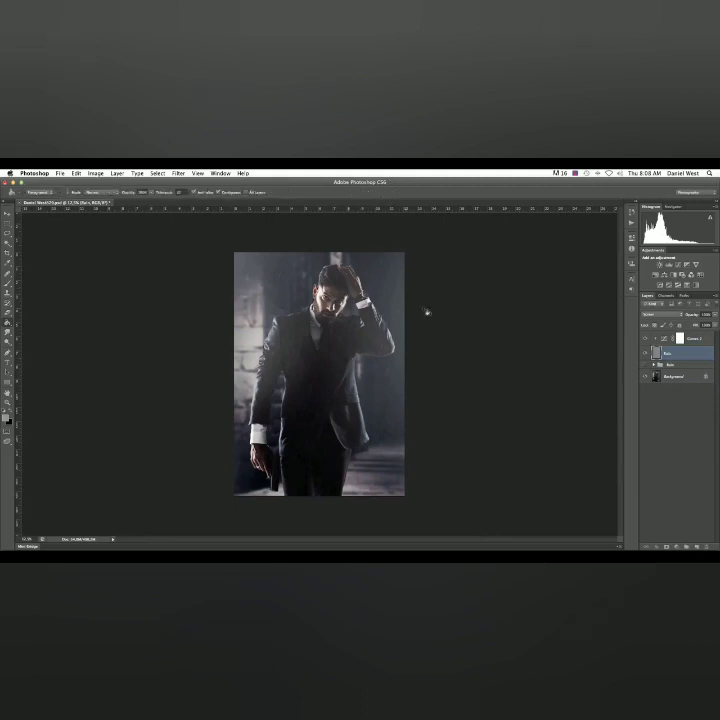
Fine-tune the shadow point of the clipped Curves layer for the enlarged rain.
left_click(679, 340)
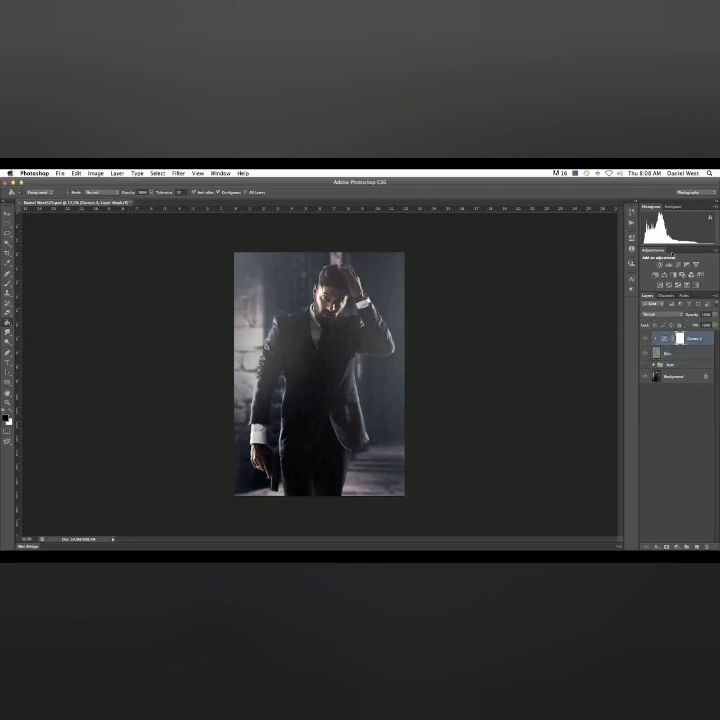
double_click(666, 340)
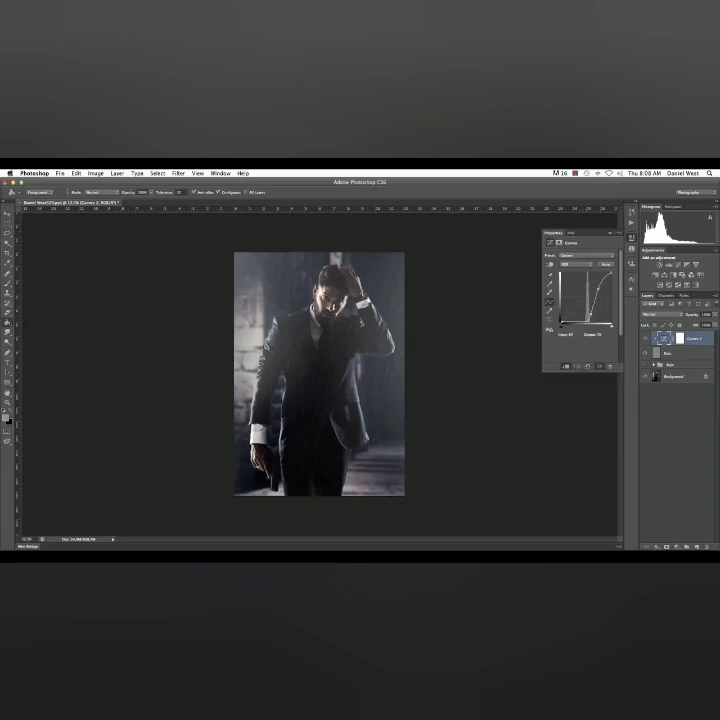
left_click_drag(591, 314, 590, 314)
Duplicate the Rain layer together with its clipped Curves layer twice.
left_click(657, 352)
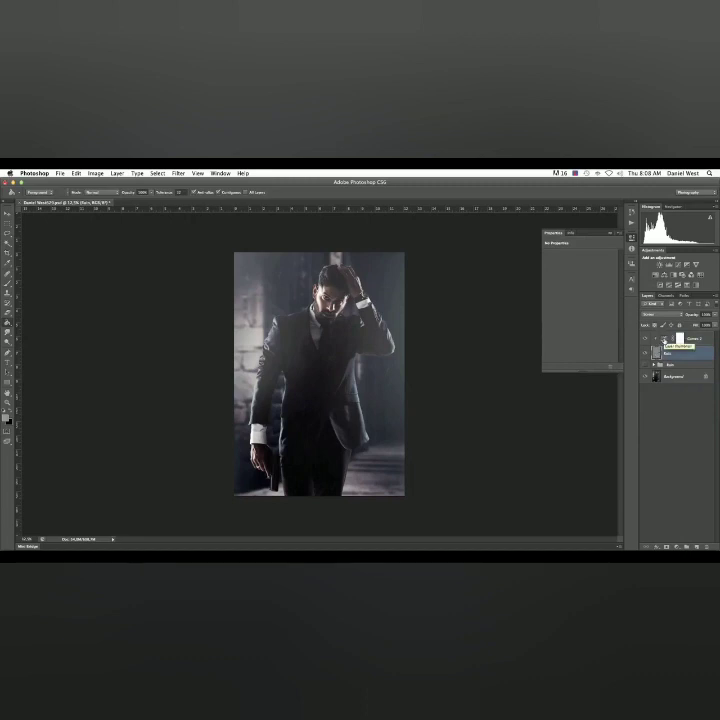
left_click(664, 340, "shift")
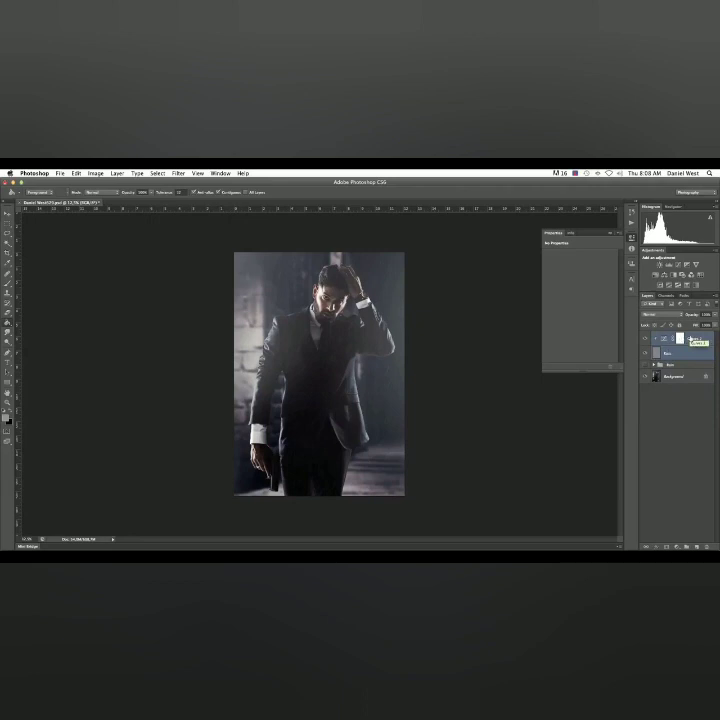
key("super+j")
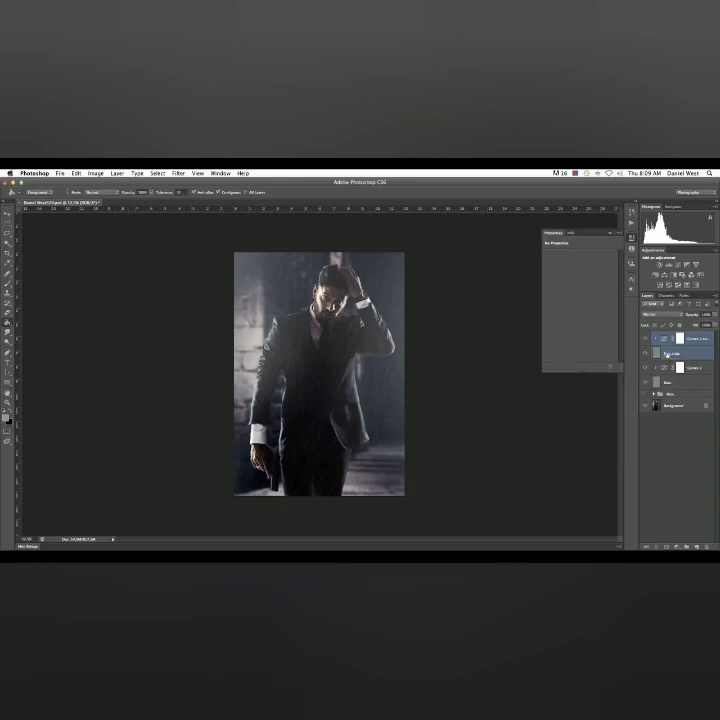
key("super+j")
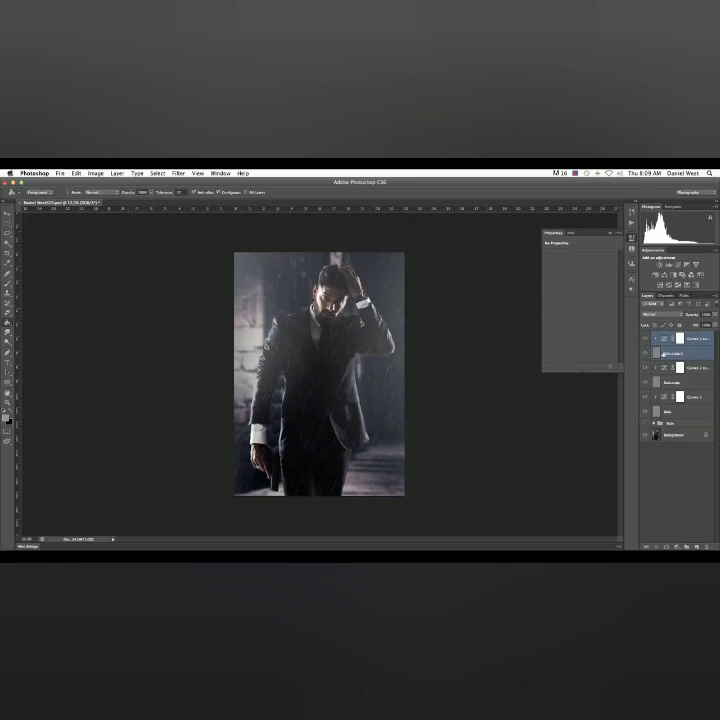
Scale the Rain copy 2 layer down from its centre to about 65%, keeping it larger than the photo.
left_click(656, 352)
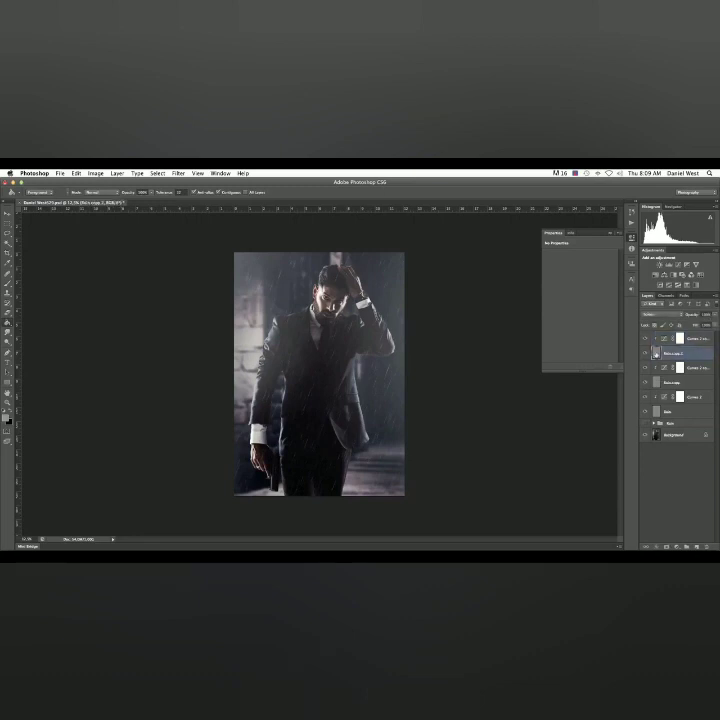
key("super+t")
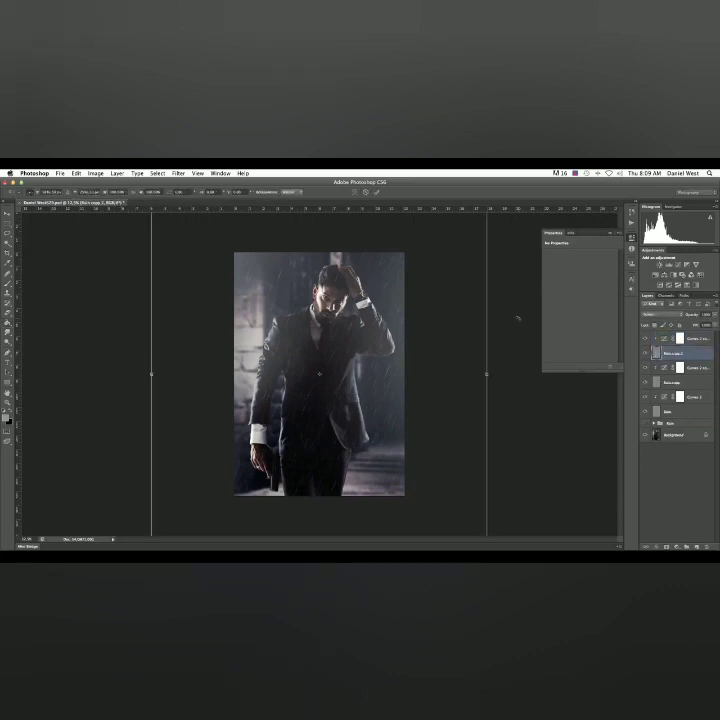
key("super+minus")
key("super+minus")
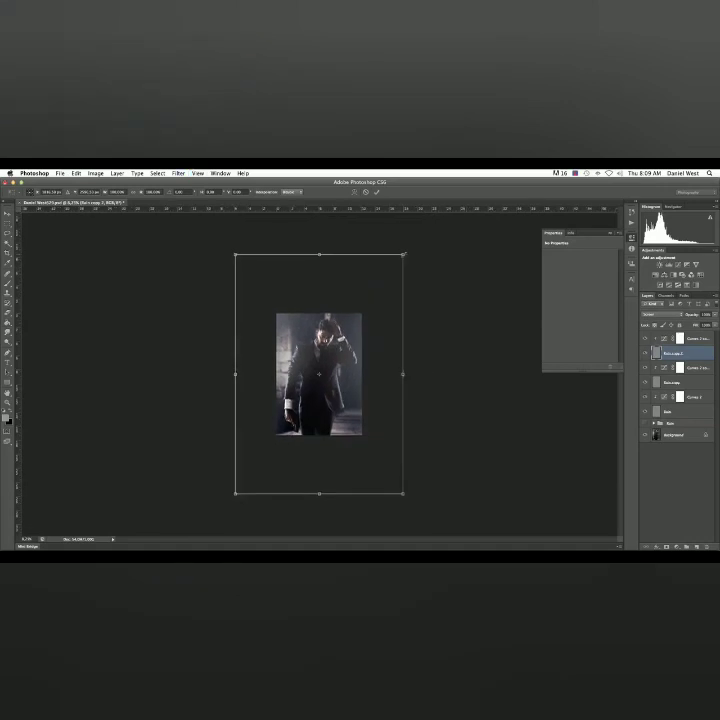
left_click_drag(403, 255, 366, 289)
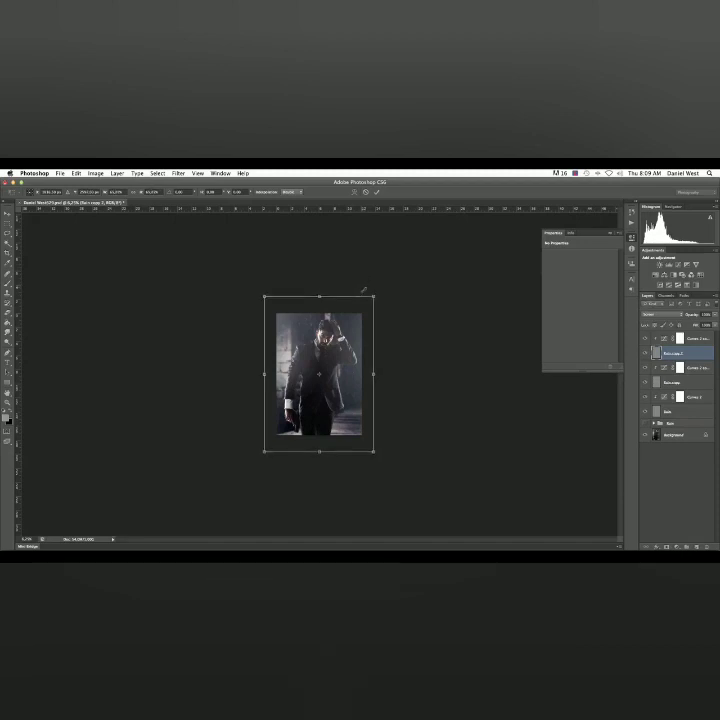
key("super+equal")
key("super+equal")
key("super+equal")
key("super+equal")
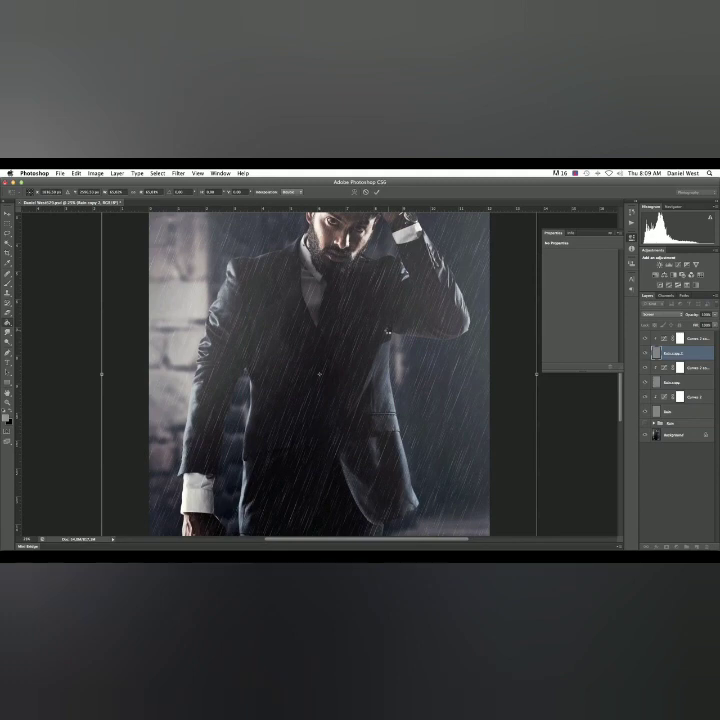
key("Return")
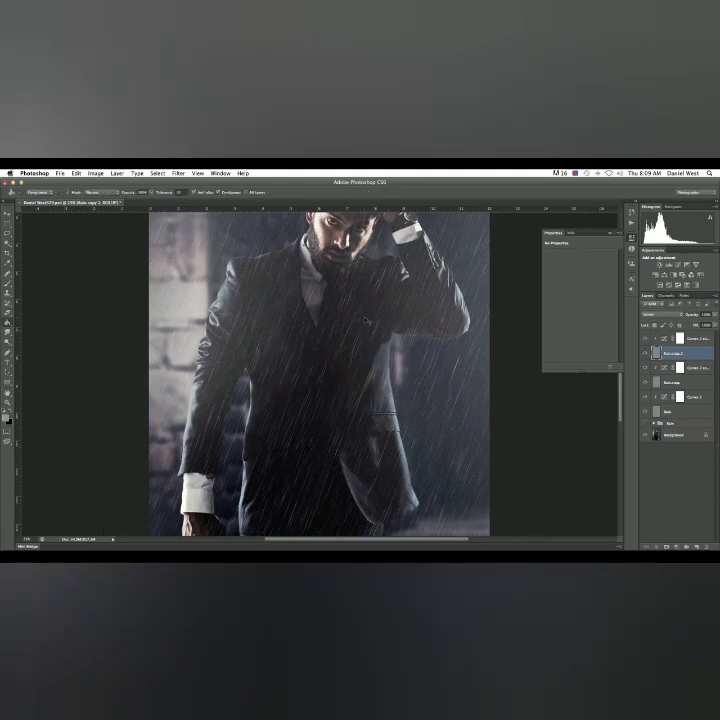
key("super+minus")
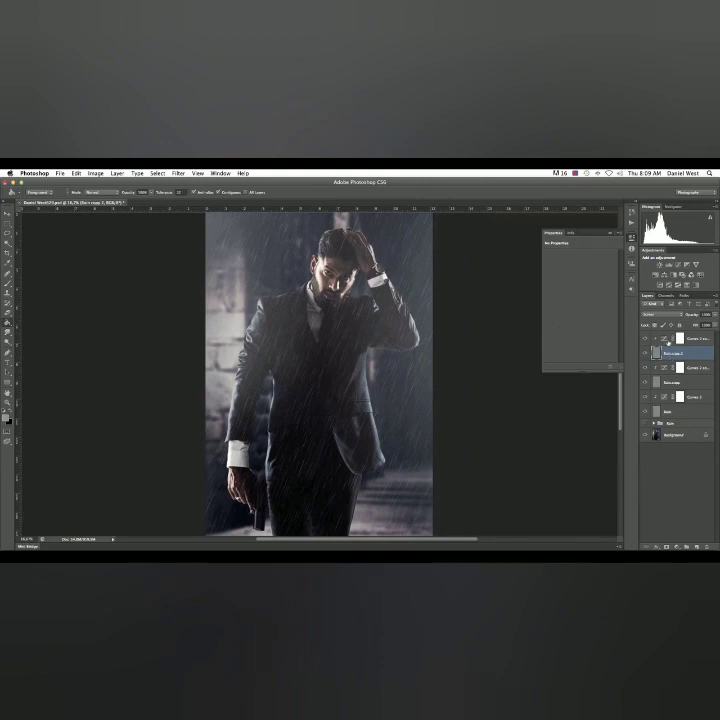
Steepen the curve of the topmost Curves copy by shifting its shadow point inward and raising its highlight point.
left_click(662, 339)
mouse_move(589, 319)
left_mouse_down()
mouse_move(600, 321)
mouse_move(591, 318)
left_mouse_up()
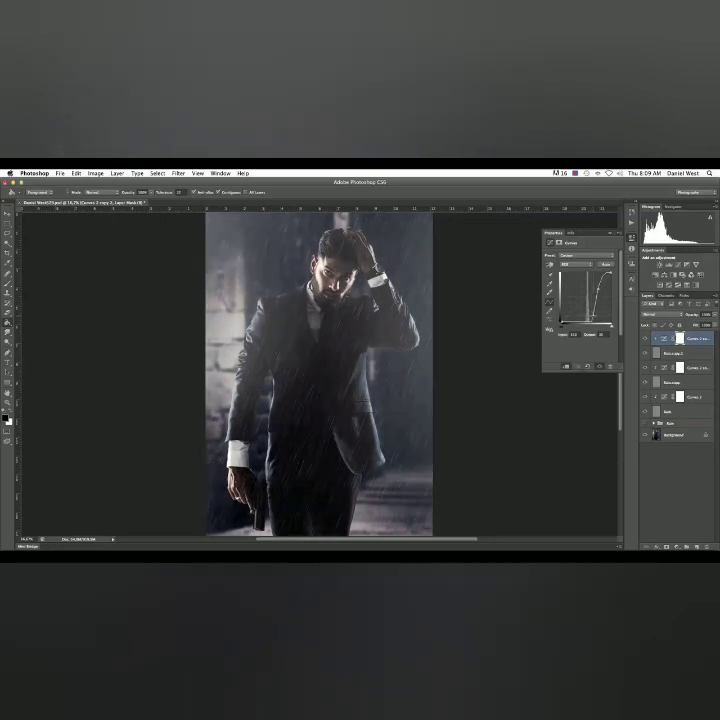
left_click_drag(598, 288, 604, 280)
Adjust the shadow and highlight points of the Curves layer clipped to the first Rain copy.
left_click(666, 368)
left_click_drag(591, 316, 592, 315)
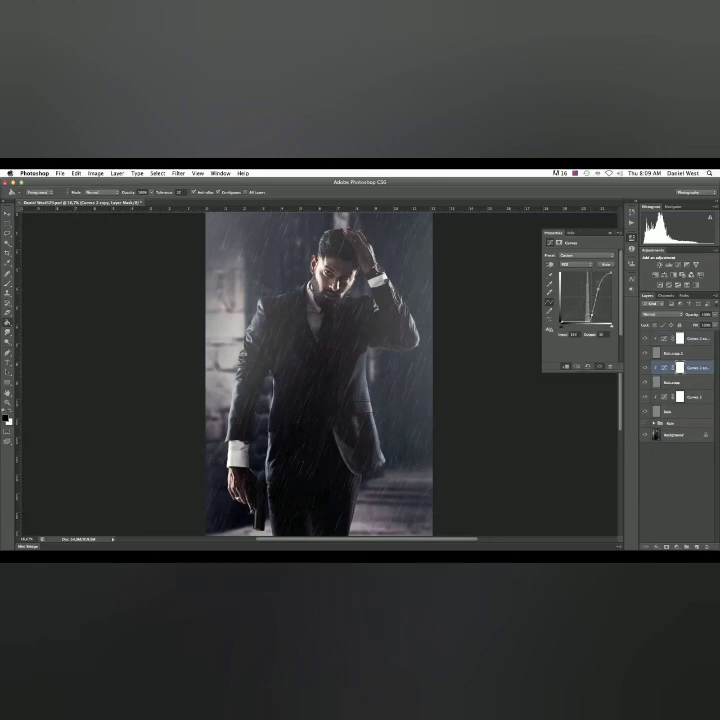
left_click_drag(598, 288, 598, 284)
Group the three rain layers with their Curves adjustments and name the group "rain".
left_click(663, 339)
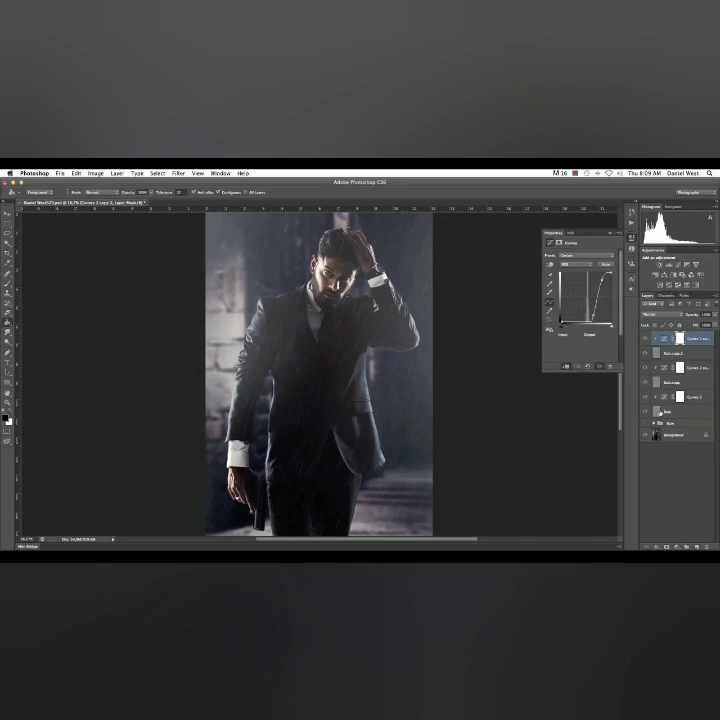
left_click(660, 411, "shift")
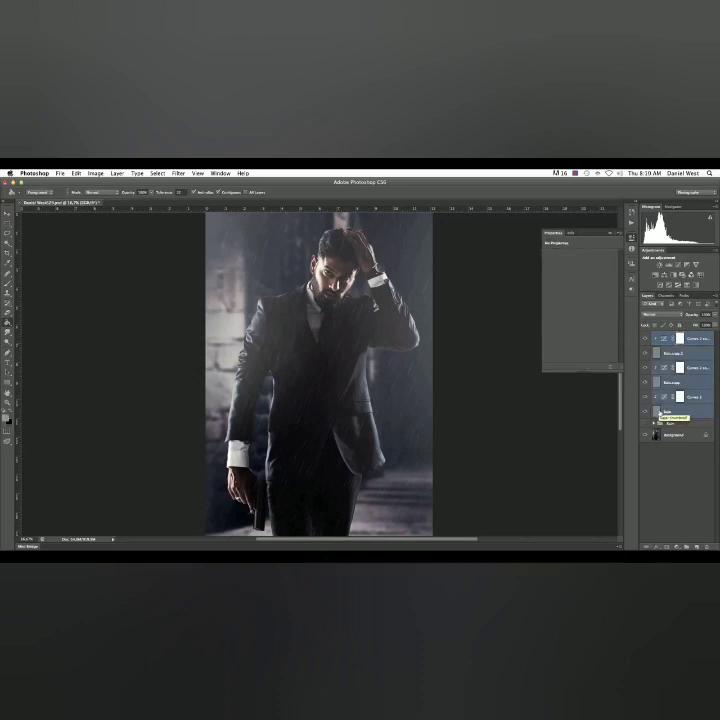
key("super+g")
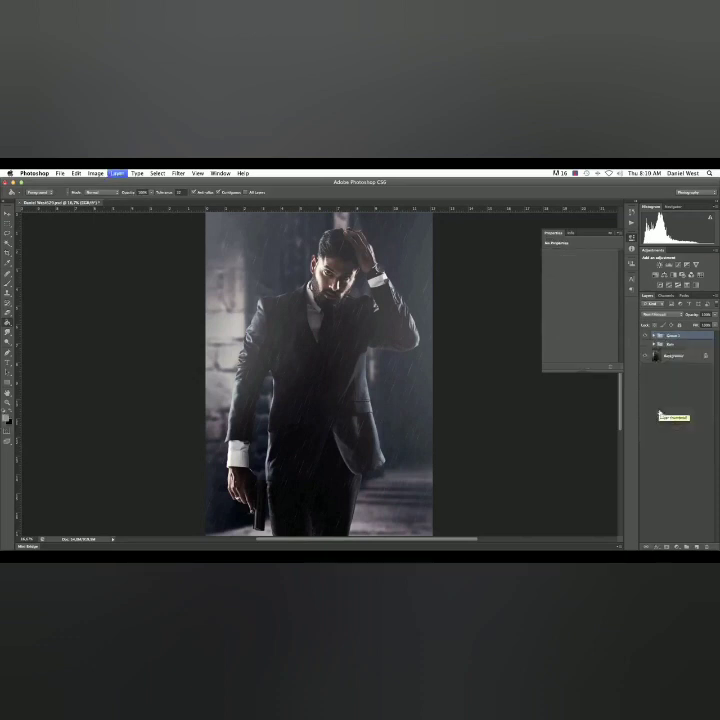
double_click(671, 338)
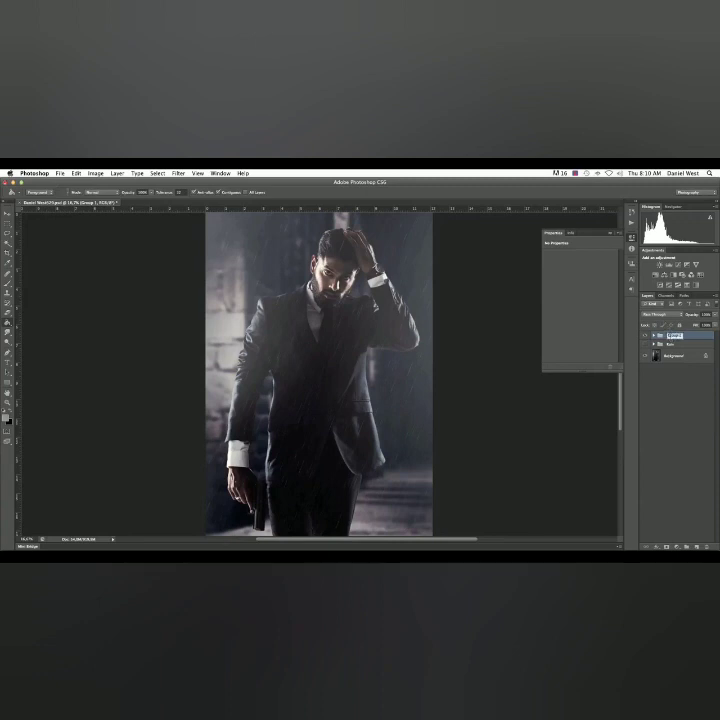
type("Lens")
key("Return")
key("super+minus")
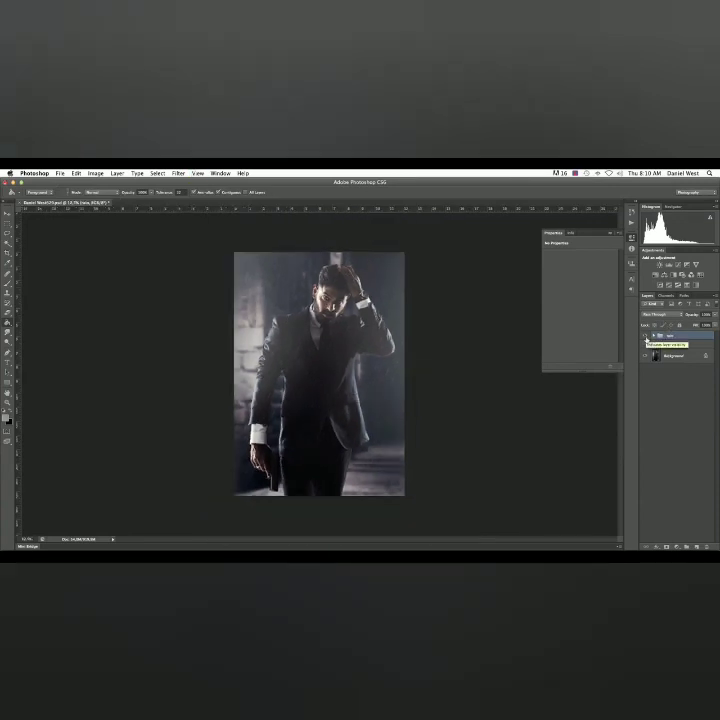
key("super+minus")
key("super+plus")
key("super+plus")
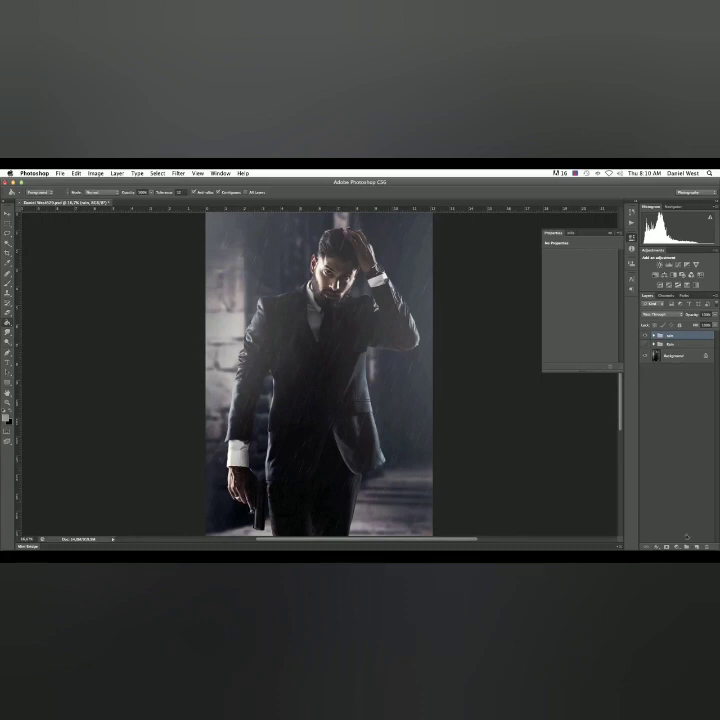
Add a new layer above the rain group and choose an enlarged spatter brush for painting splashes.
key("super+shift+alt+n")
key("b")
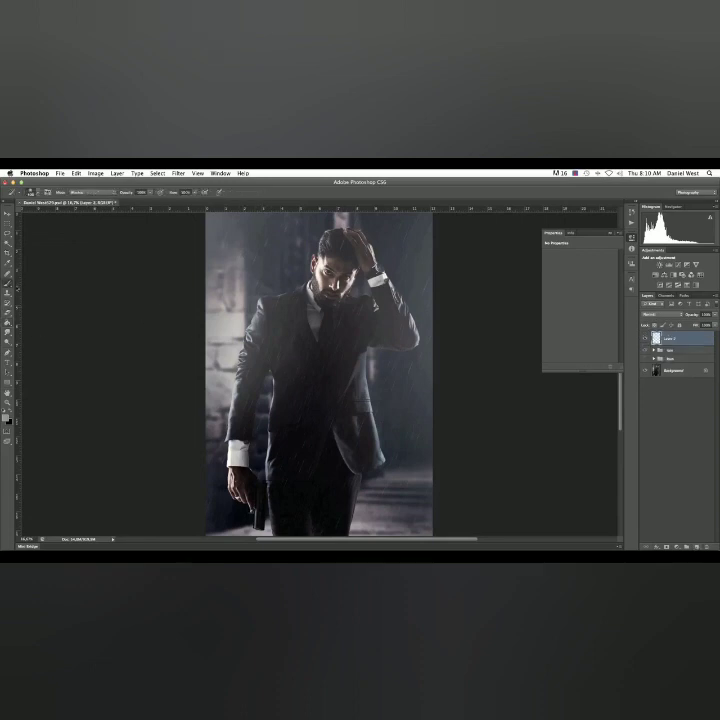
right_click(356, 307)
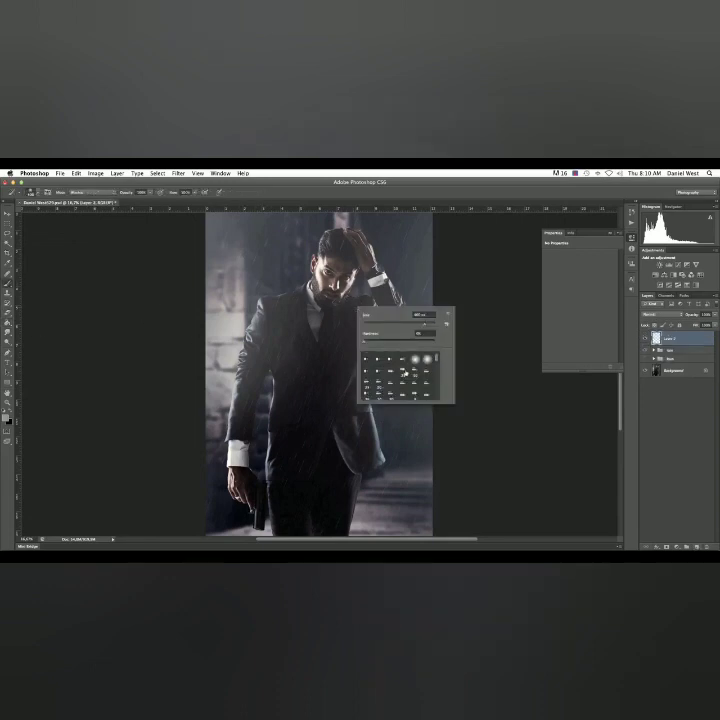
scroll(395, 374, "down", 5)
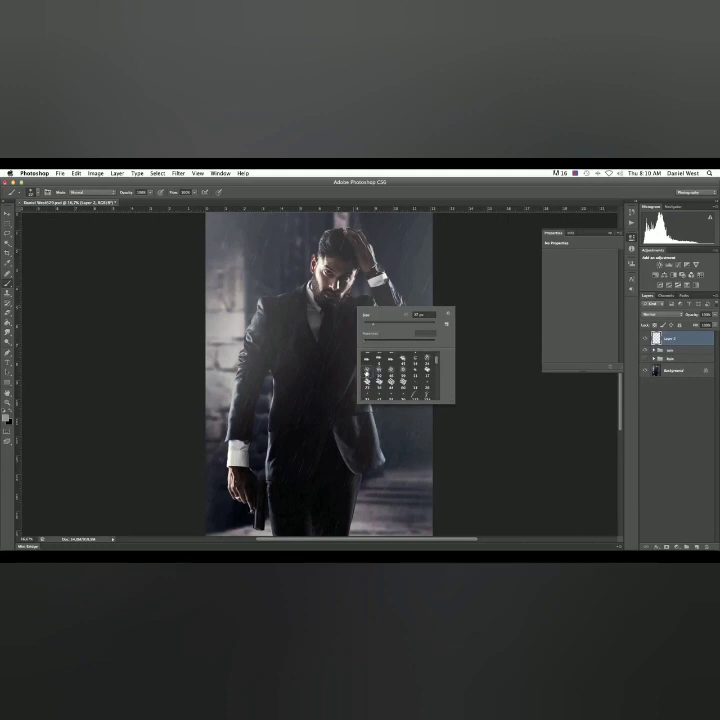
left_click(390, 373)
left_click_drag(380, 325, 408, 326)
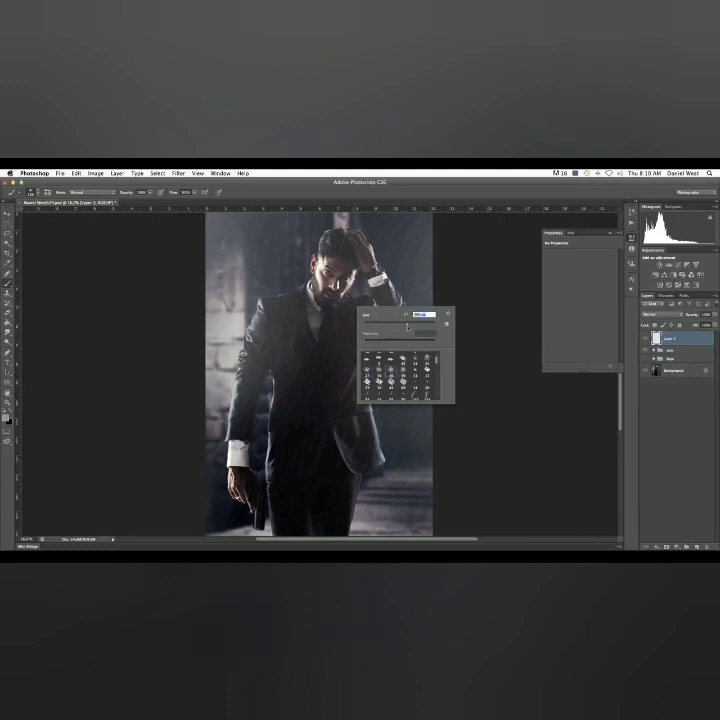
left_click(511, 268)
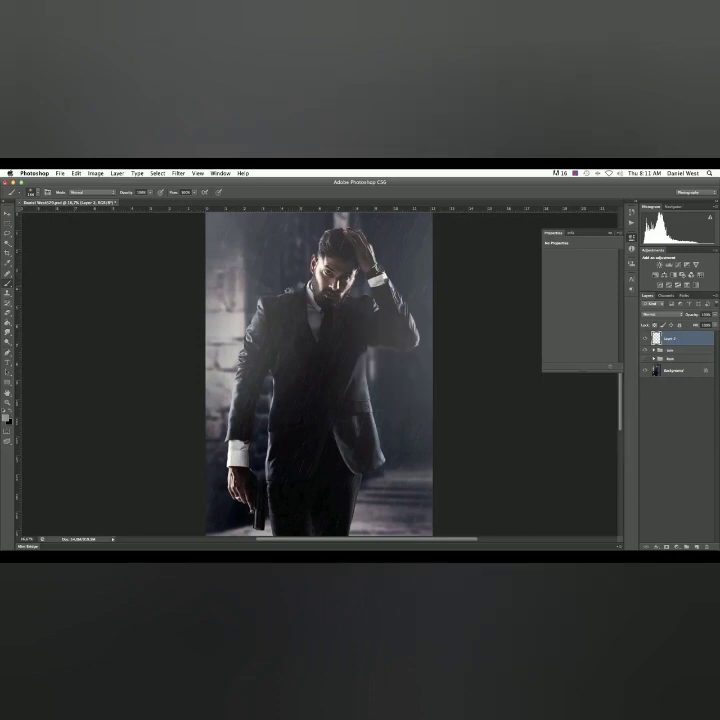
Paint rain splashes along the man's shoulders and raised arm, and strongly reduce the splash layer's opacity.
mouse_move(280, 293)
left_mouse_down()
mouse_move(269, 296)
mouse_move(295, 287)
left_mouse_up()
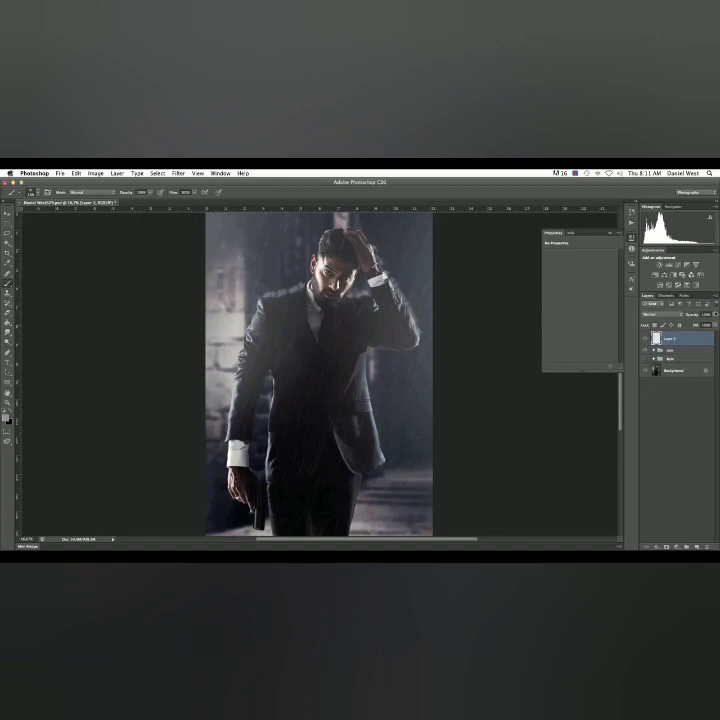
left_click(714, 315)
left_click_drag(712, 323, 689, 323)
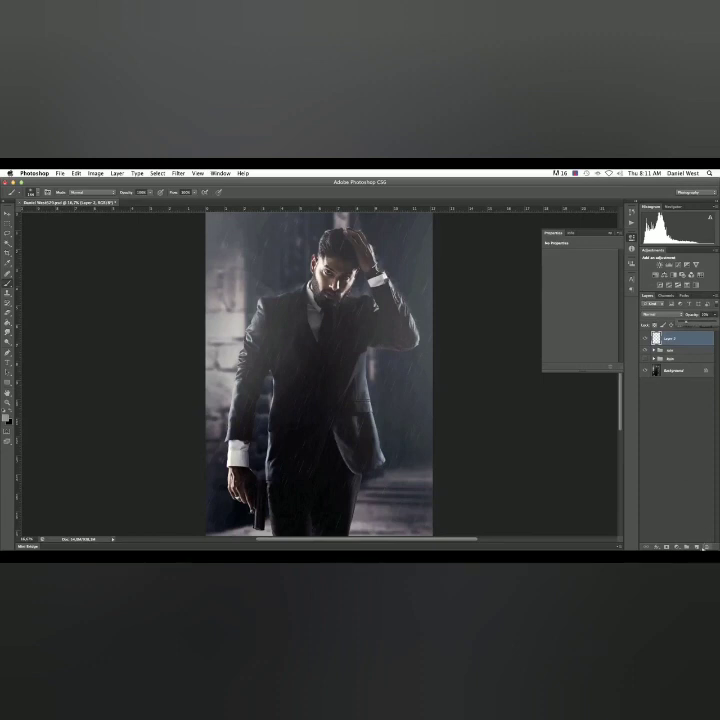
Add a second splash layer on top and choose a different spatter brush at a larger size.
key("ctrl+shift+alt+n")
right_click(292, 295)
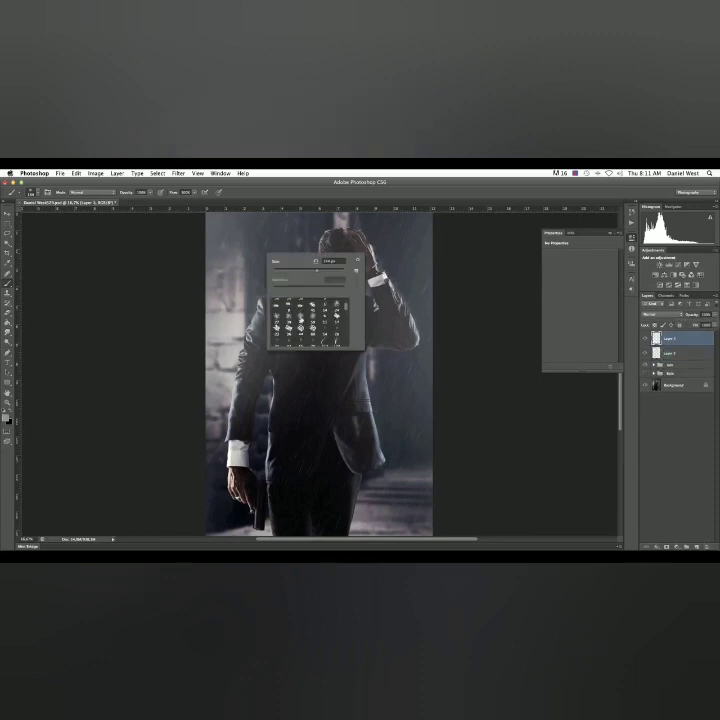
left_click(312, 319)
left_click_drag(292, 273, 313, 272)
left_click(339, 198)
Paint loose water spatter along the shoulder, over the hair and hand, and down the raised arm.
left_click(282, 288)
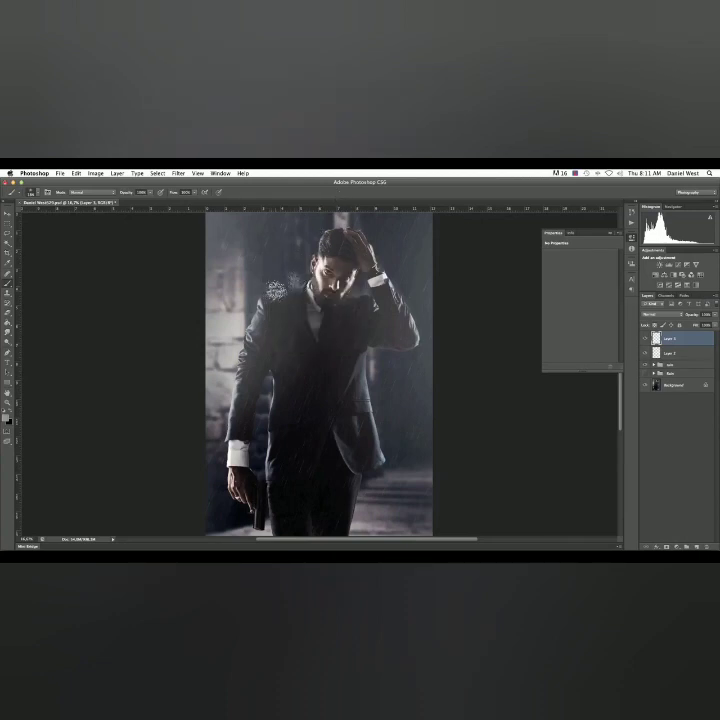
left_click(276, 289)
left_click(251, 300)
left_click(247, 318)
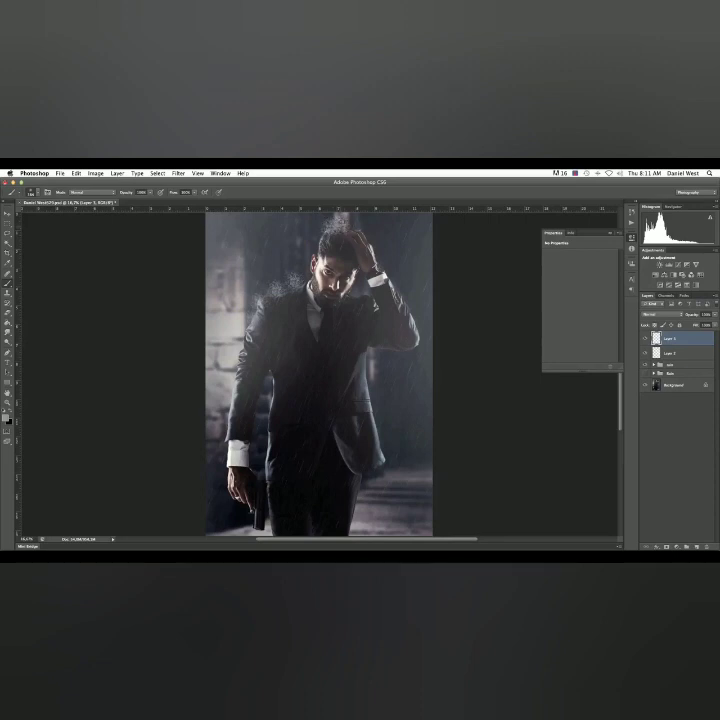
left_click(353, 228)
left_click(366, 232)
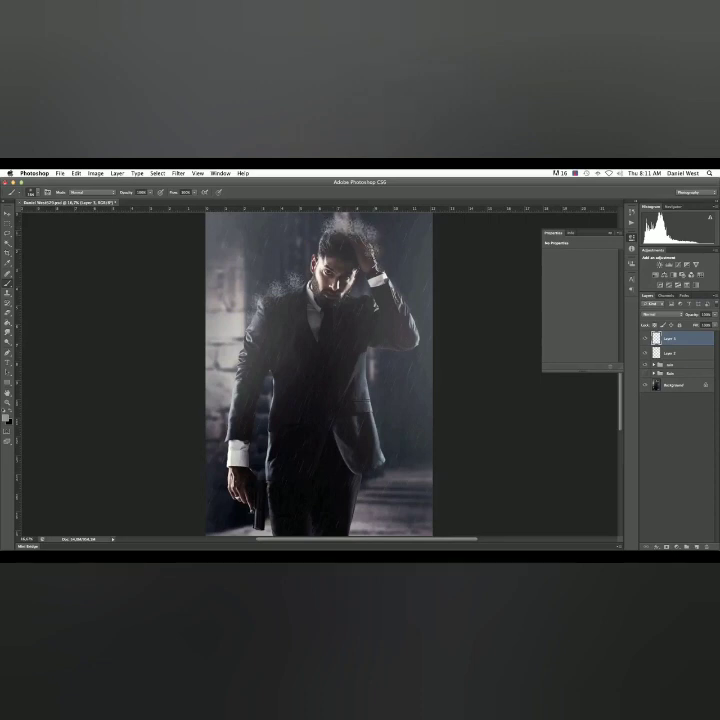
mouse_move(369, 246)
left_mouse_down()
mouse_move(425, 338)
mouse_move(417, 314)
left_mouse_up()
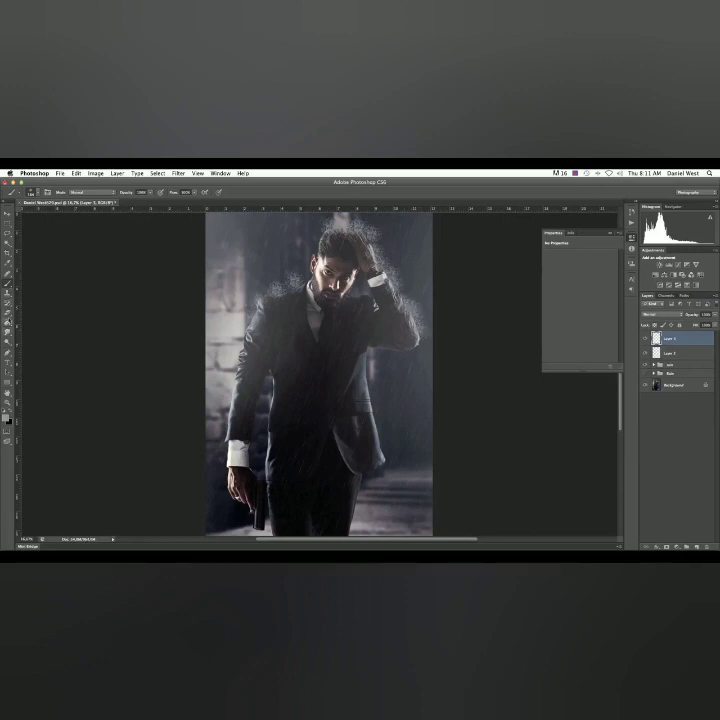
Erase the spatter that falls inside the raised arm and body with a smaller, soft-edged eraser.
left_click(7, 313)
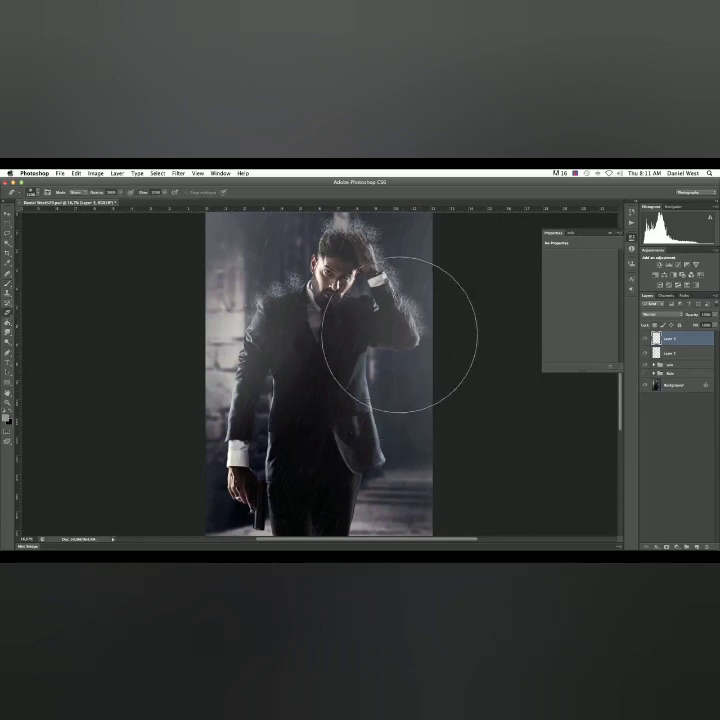
key("bracketleft")
key("bracketleft")
key("bracketleft")
key("bracketleft")
key("bracketleft")
key("bracketleft")
key("bracketleft")
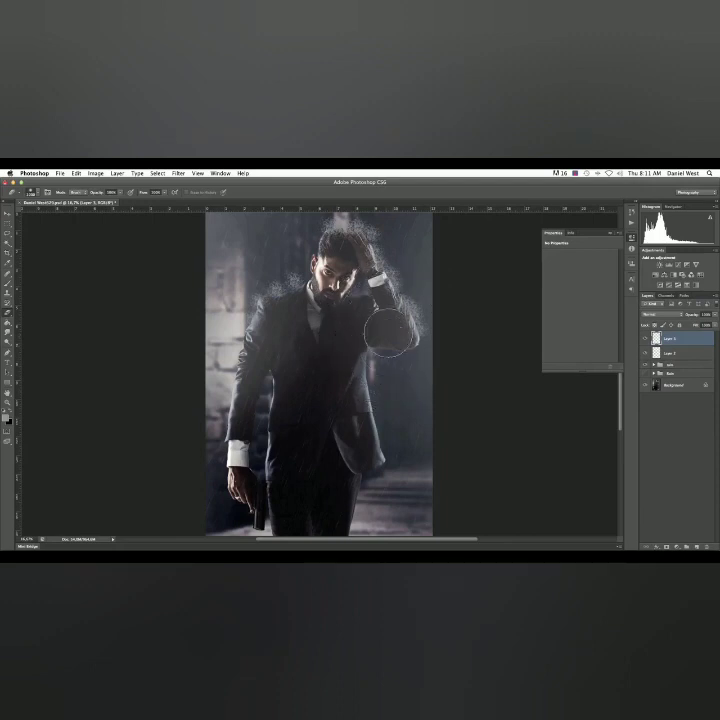
key("bracketleft")
right_click(406, 343)
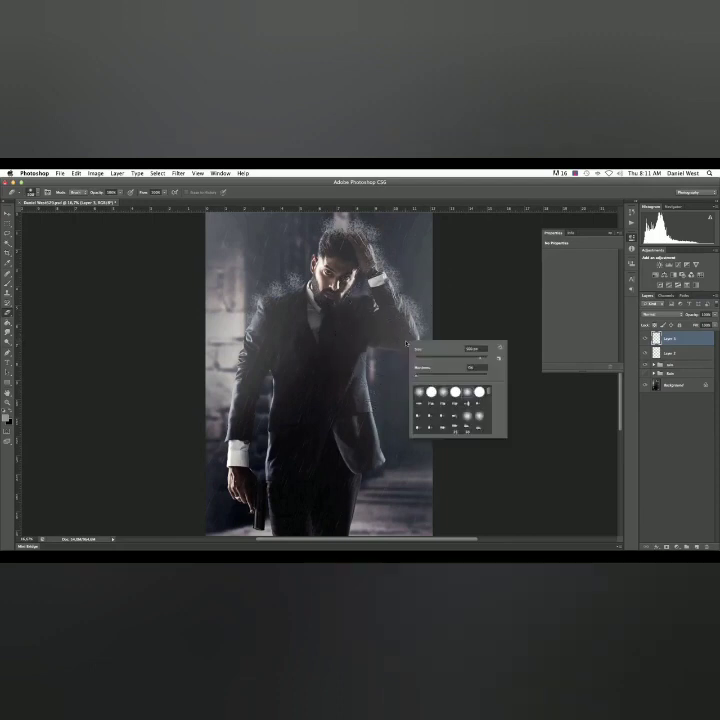
left_click(400, 329)
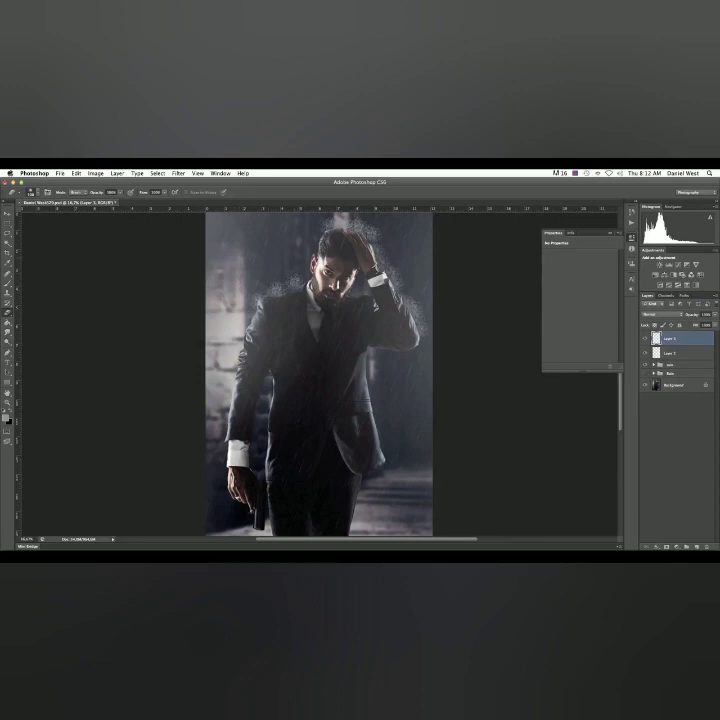
Resize the soft eraser and thin out the remaining spatter around the shoulders, head and raised arm.
right_click(277, 276)
left_click(349, 291)
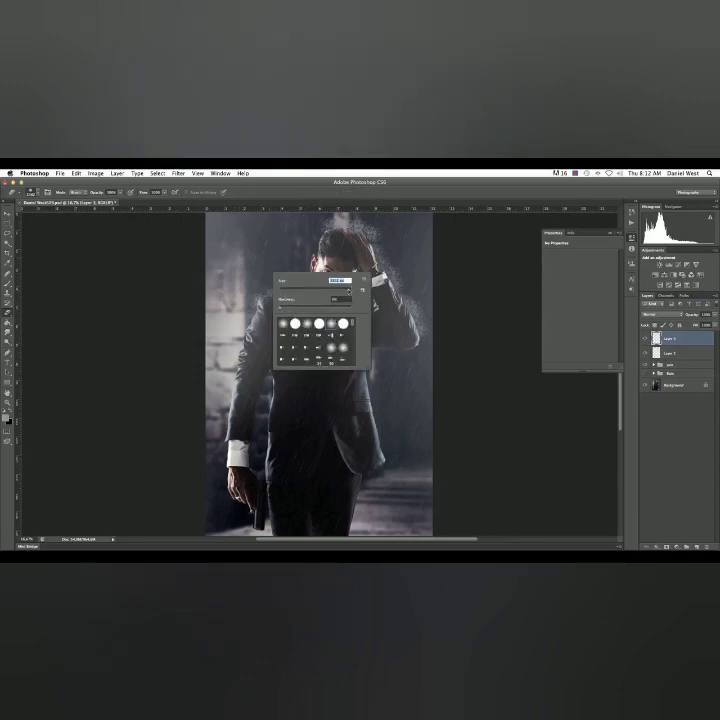
mouse_move(349, 291)
left_mouse_down()
mouse_move(343, 291)
mouse_move(349, 291)
left_mouse_up()
key("Return")
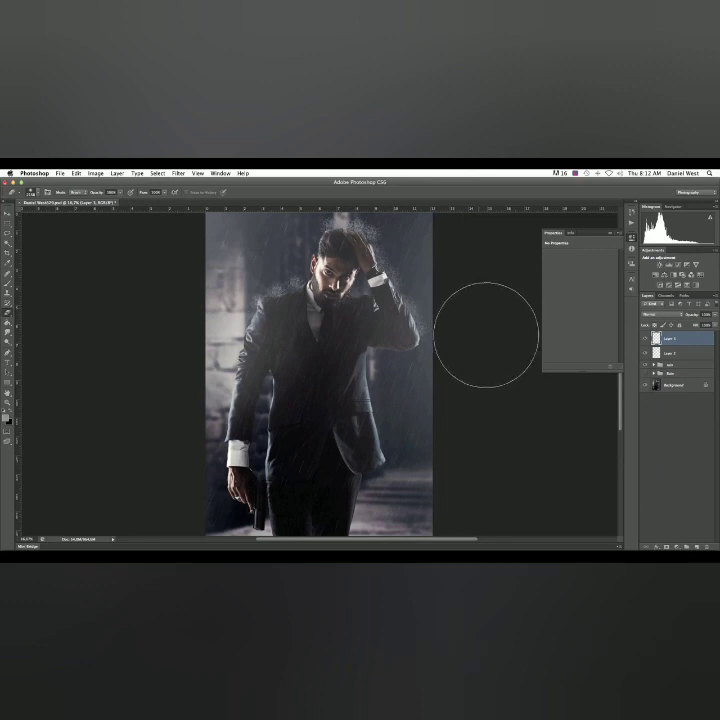
key("bracketleft")
key("bracketleft")
key("bracketleft")
key("bracketleft")
key("bracketleft")
key("bracketleft")
key("bracketleft")
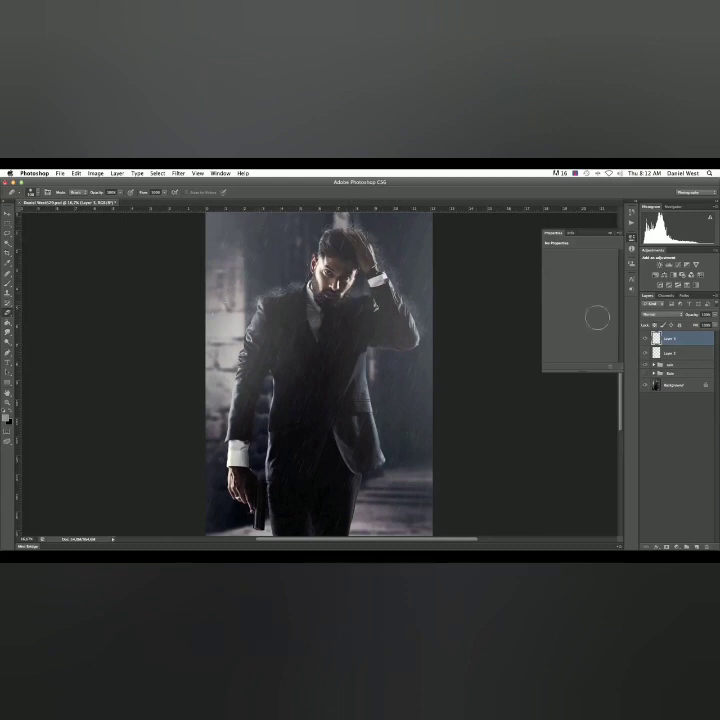
Lower the opacity of the top spatter layer to blend the splashes, and collapse the empty adjustment properties.
left_click(715, 315)
left_click_drag(713, 324, 693, 325)
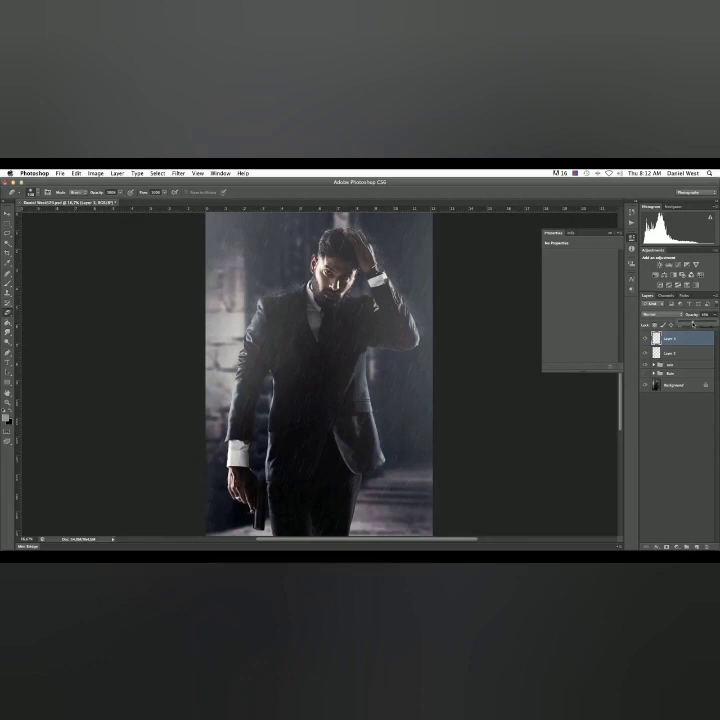
key("super+minus")
key("super+minus")
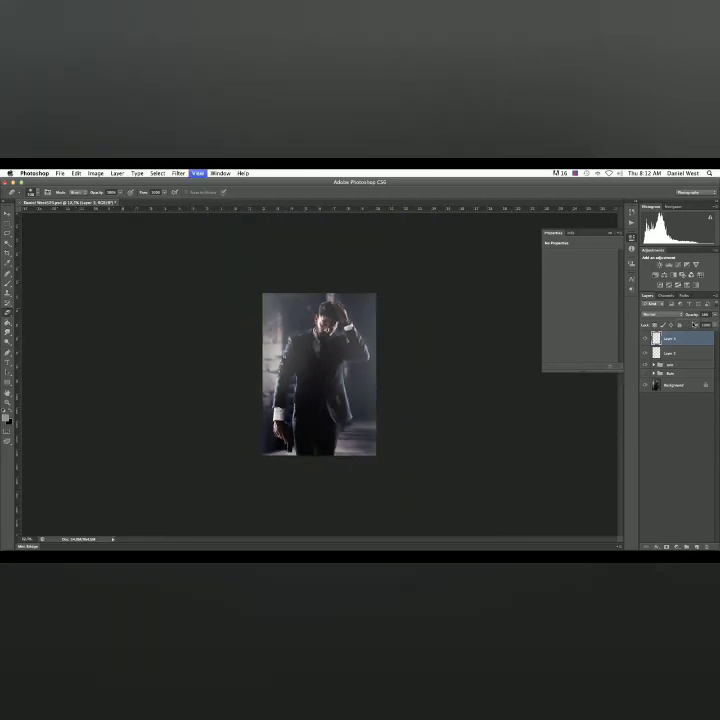
key("super+plus")
key("super+plus")
left_click(610, 233)
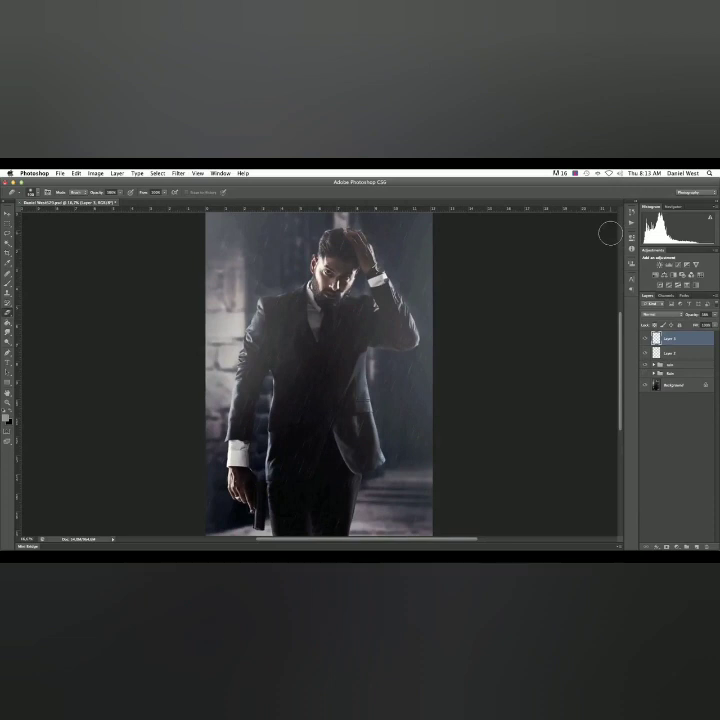